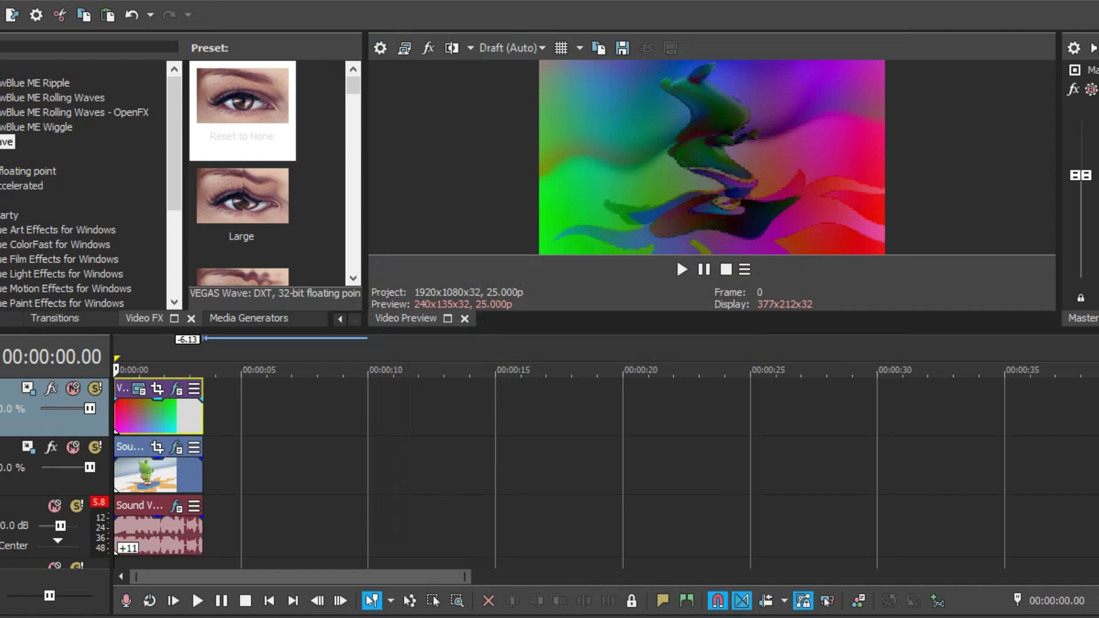
Check the Test Pattern generator's Gradient preset and the compositing mode of the gradient track.
click(249, 318)
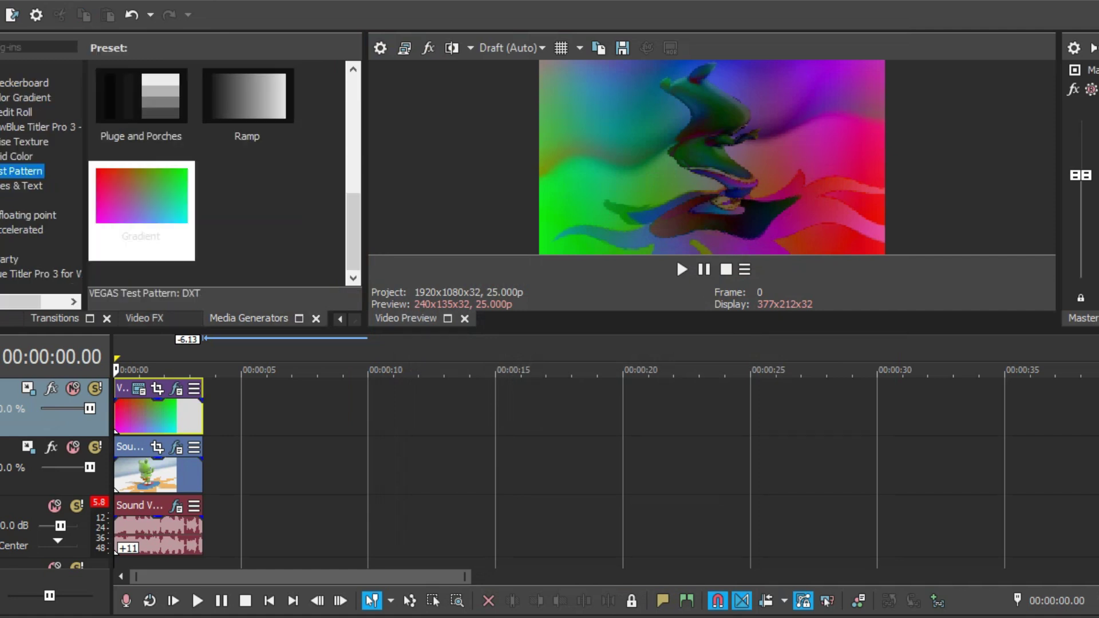
right_click(69, 401)
mouse_move(69, 472)
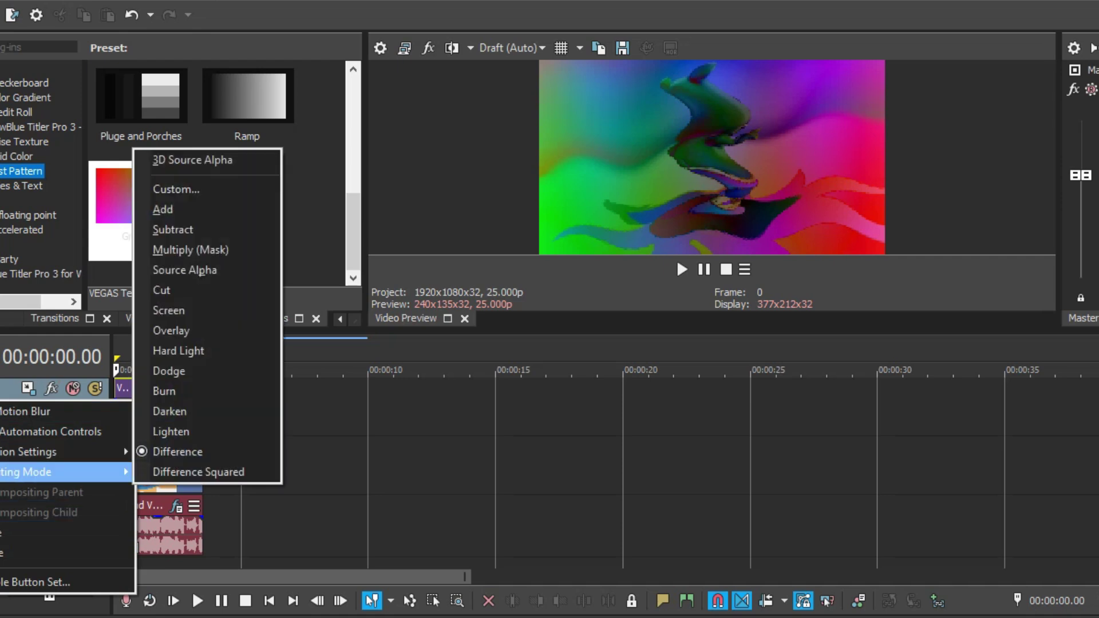
click(334, 419)
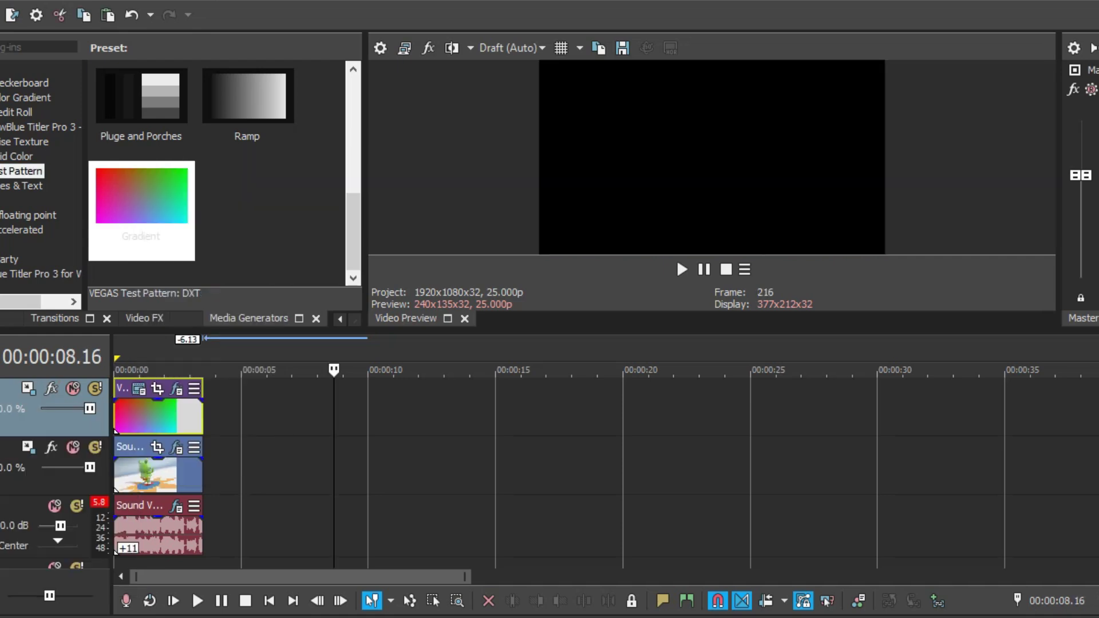
Inspect the Wave effect settings on the video event beneath the gradient.
click(150, 475)
click(177, 448)
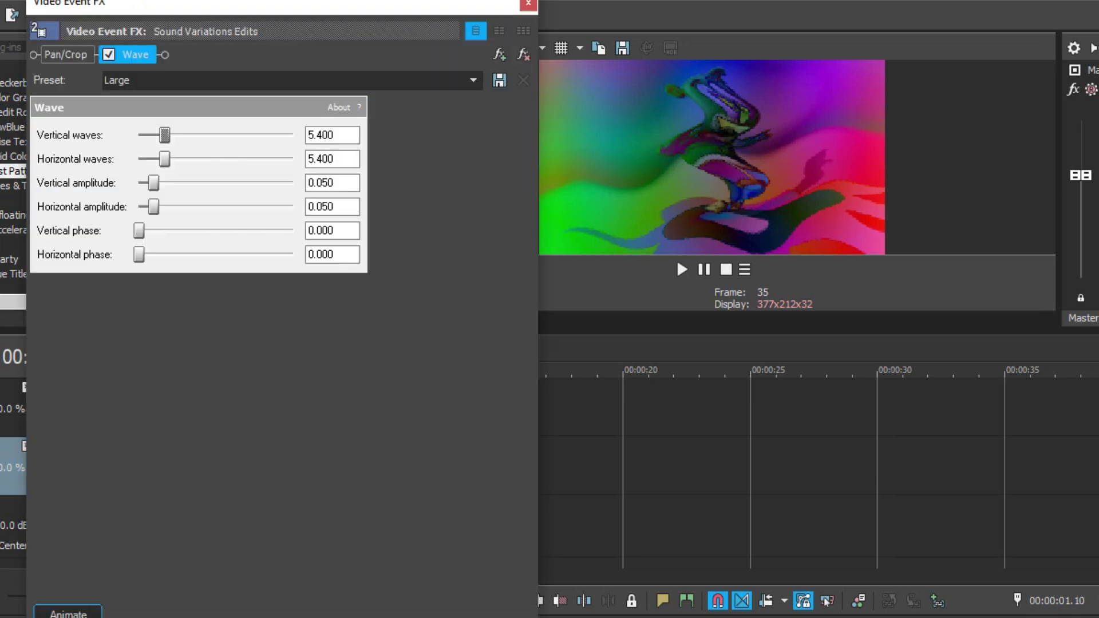
click(527, 4)
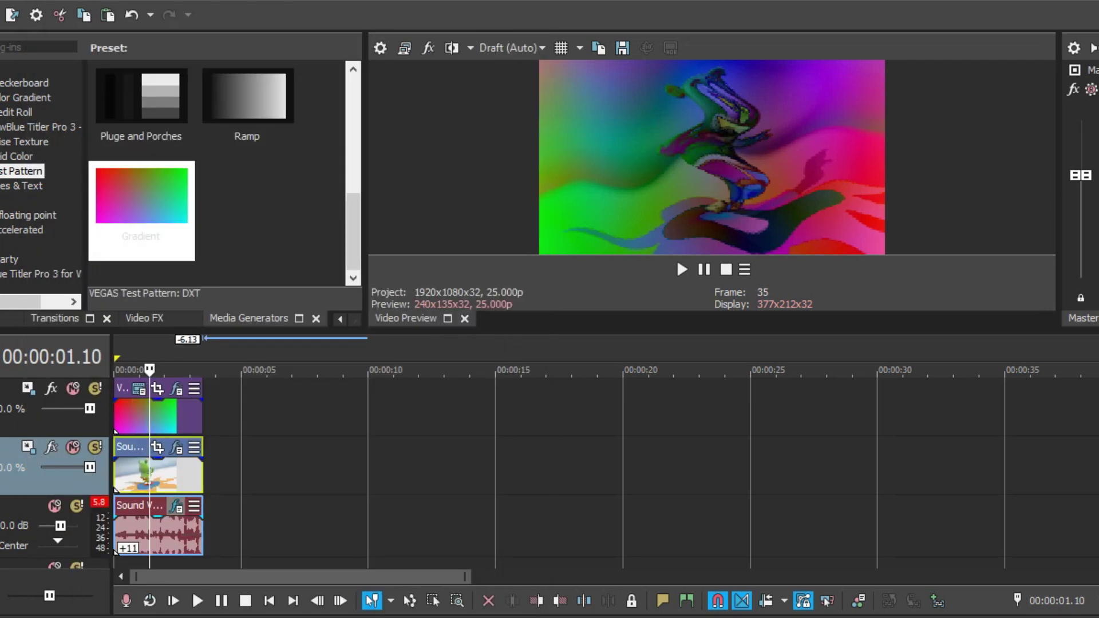
Inspect the audio event's ExpressFX Flange/Wah-Wah settings and its time stretch and pitch shift properties.
click(176, 505)
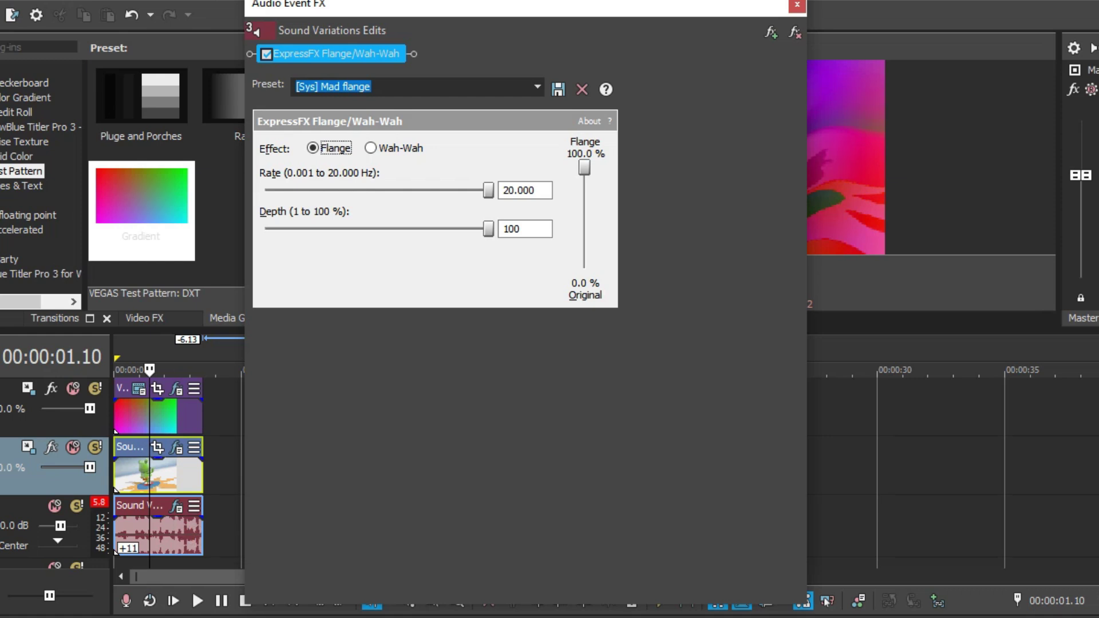
click(797, 5)
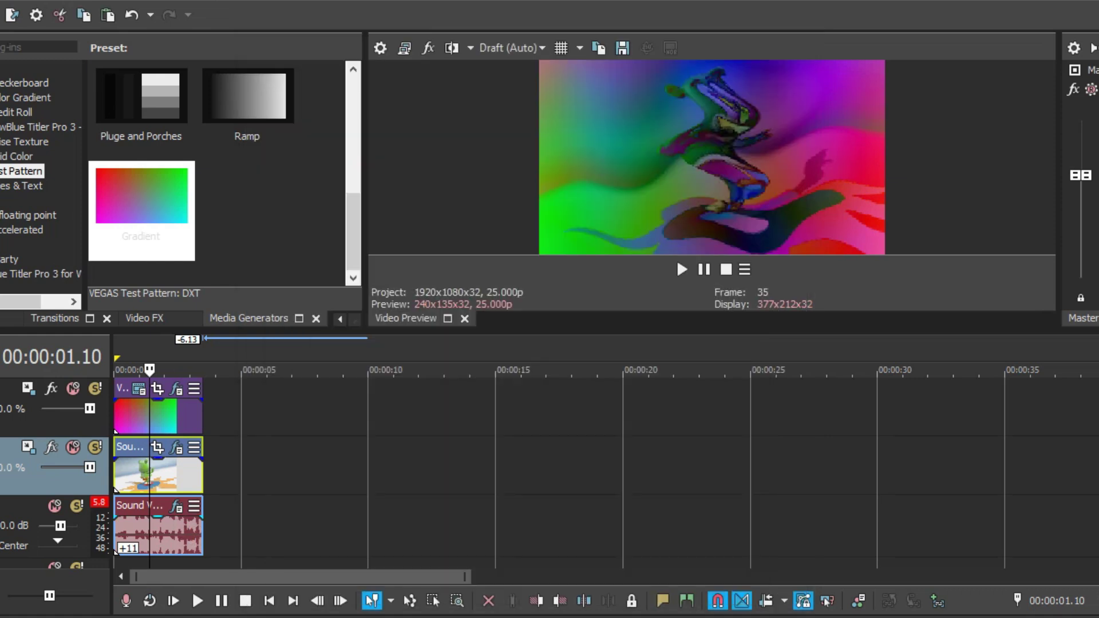
right_click(164, 532)
click(209, 613)
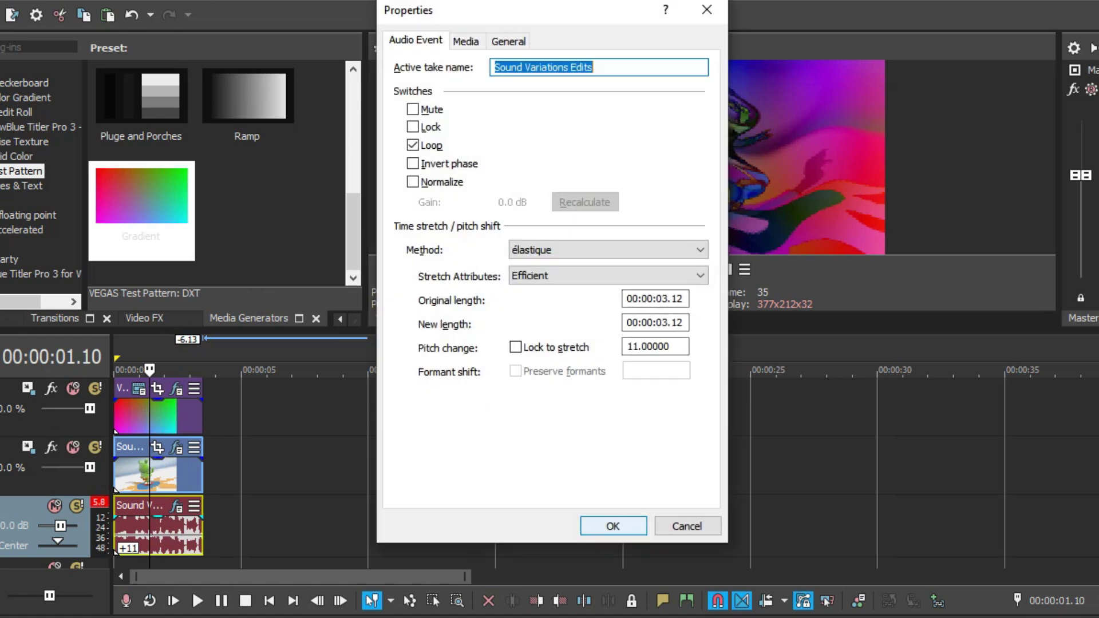
key(Return)
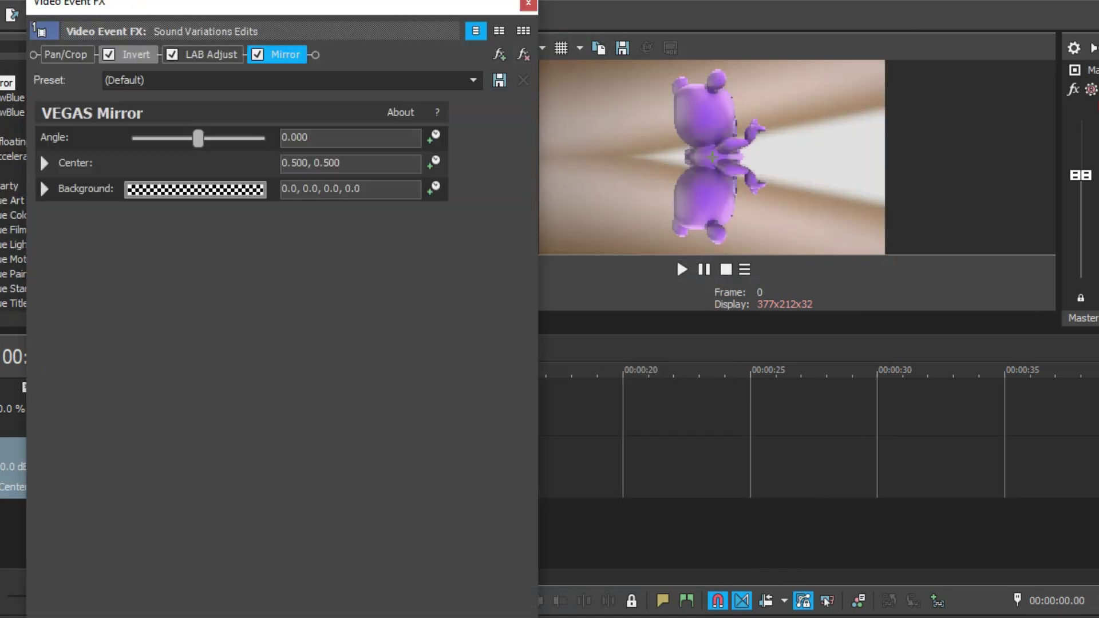
Review the Invert, LAB Adjust and Mirror settings in the video event's effect chain.
click(129, 54)
click(210, 55)
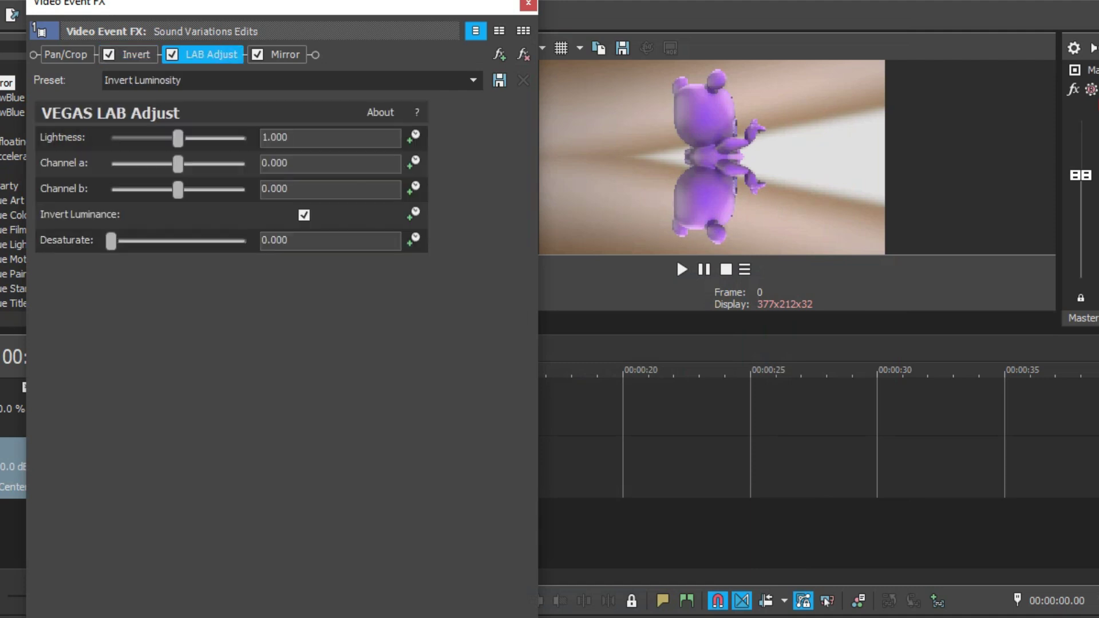
click(285, 54)
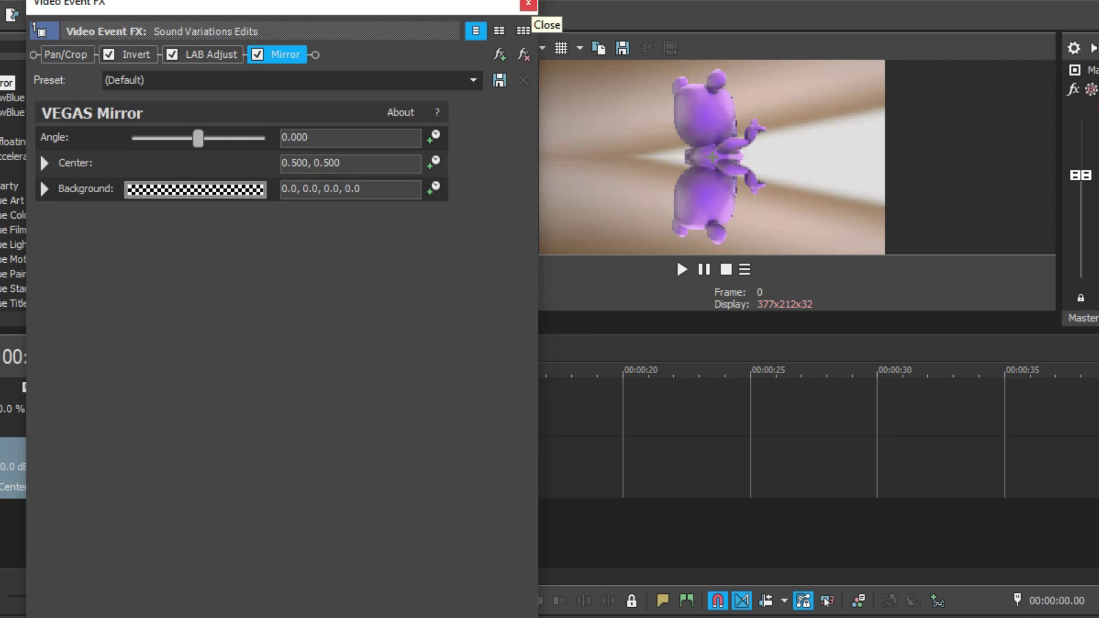
click(528, 4)
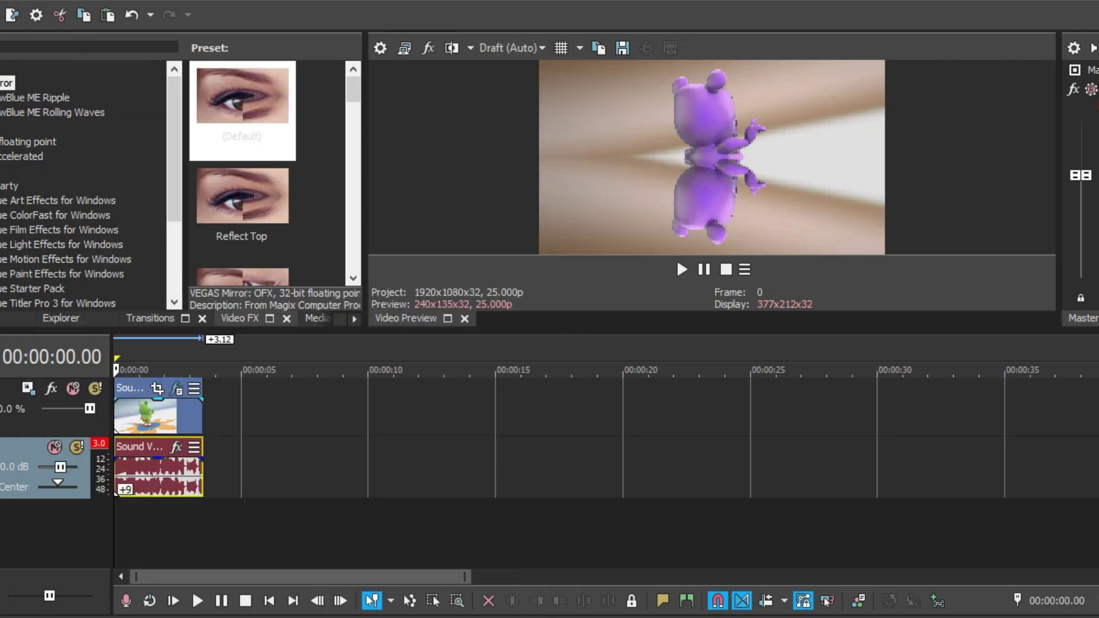
Check the time stretch and pitch shift properties of the audio event under the mirrored clip.
right_click(153, 457)
click(196, 616)
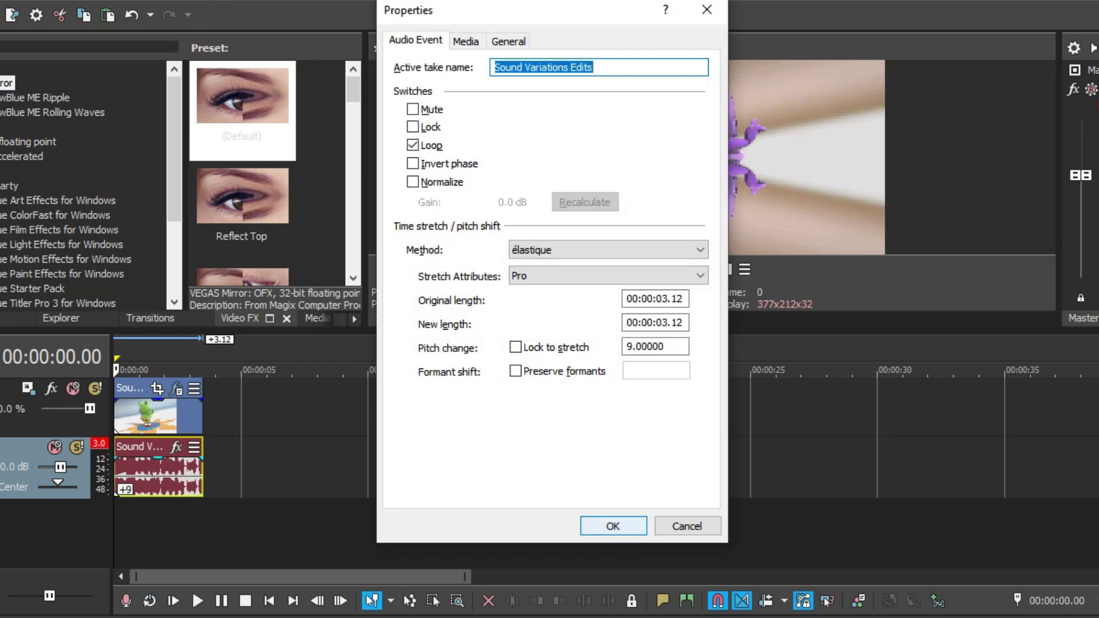
click(613, 525)
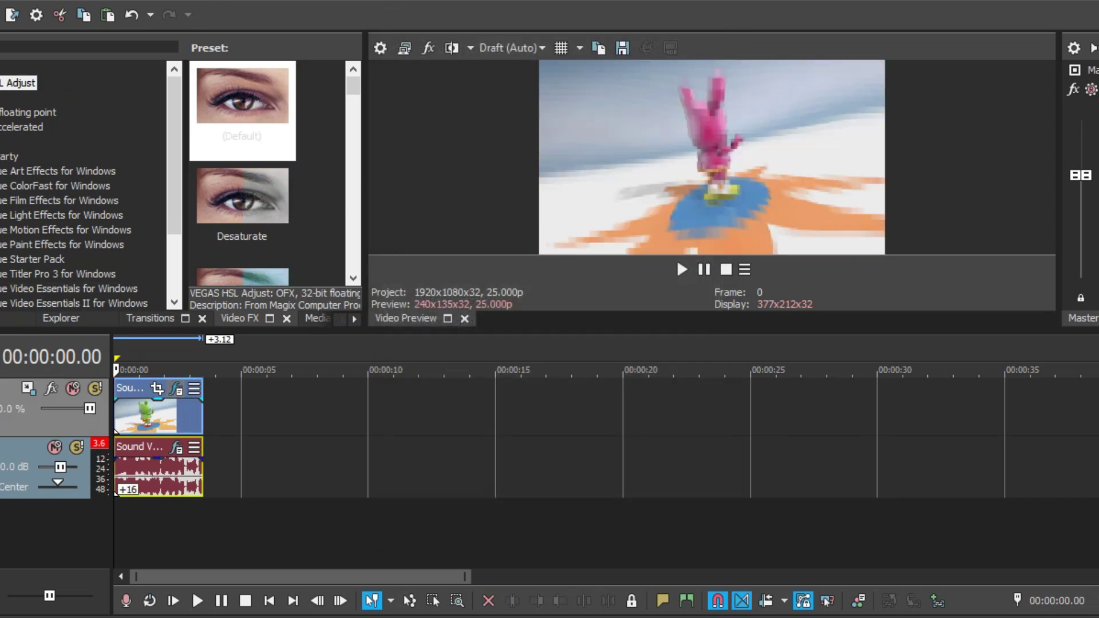
Review the Pixelate, Pinch/Punch, Channel Blend and HSL Adjust settings on the video event.
click(176, 389)
click(139, 54)
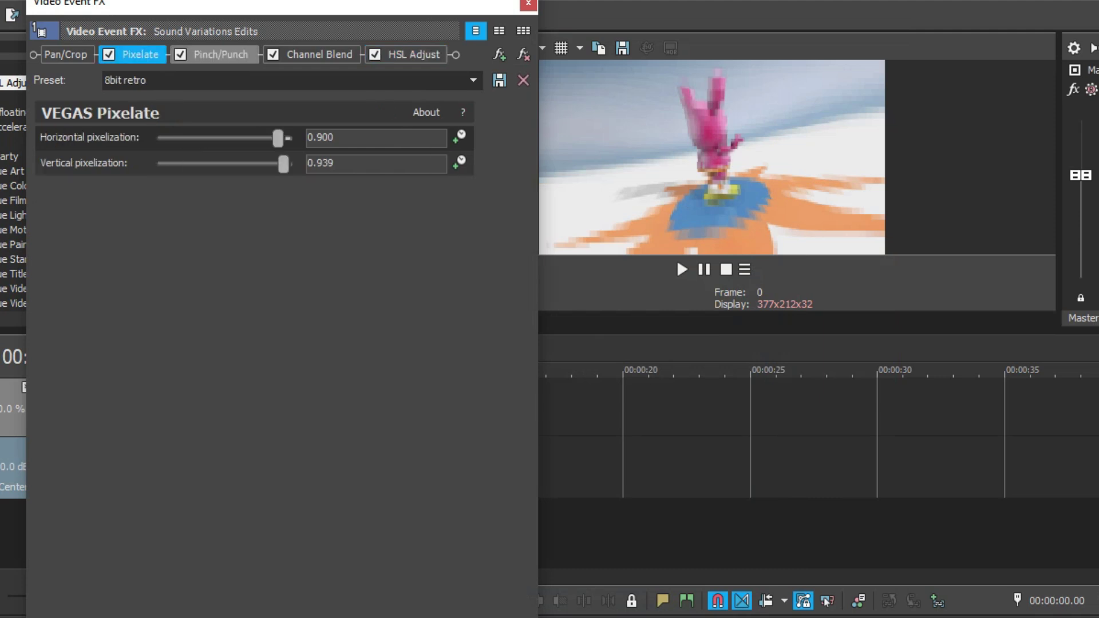
click(220, 54)
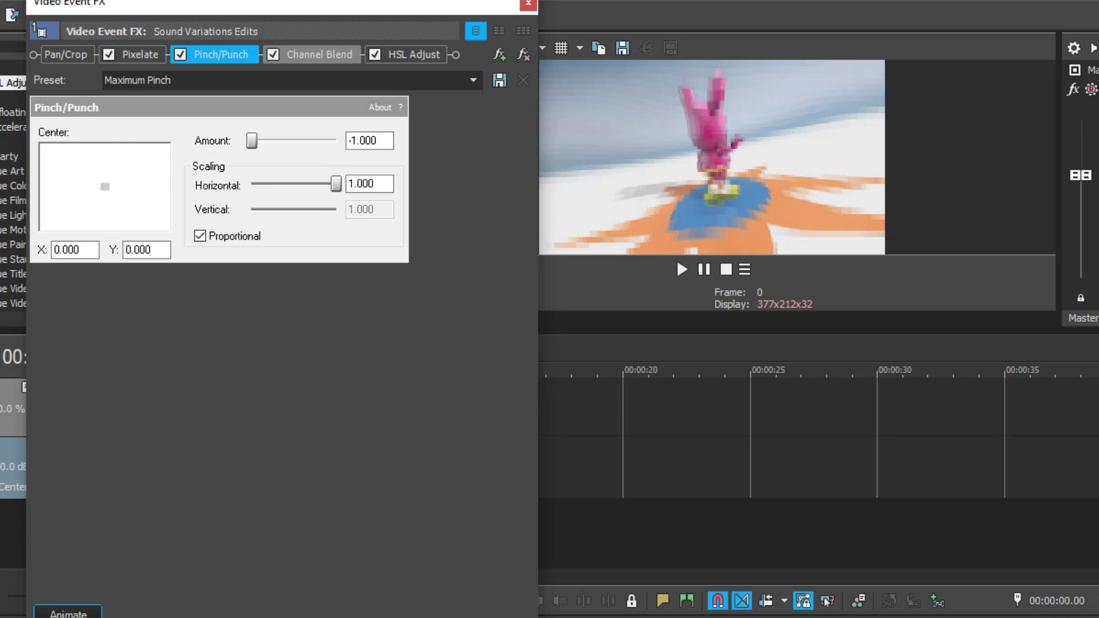
click(319, 54)
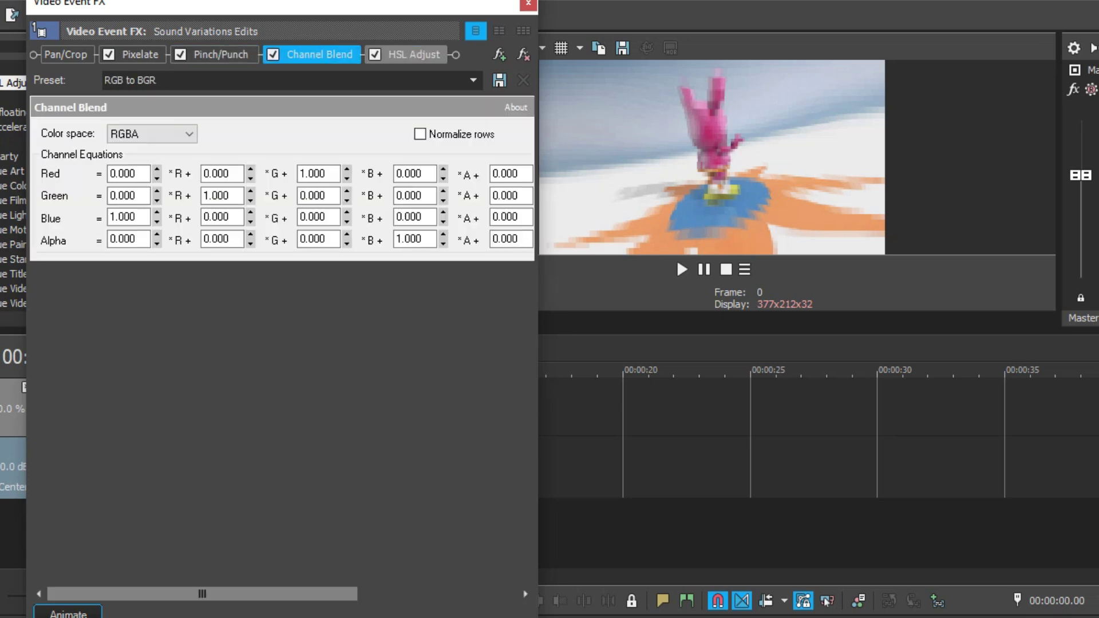
click(414, 55)
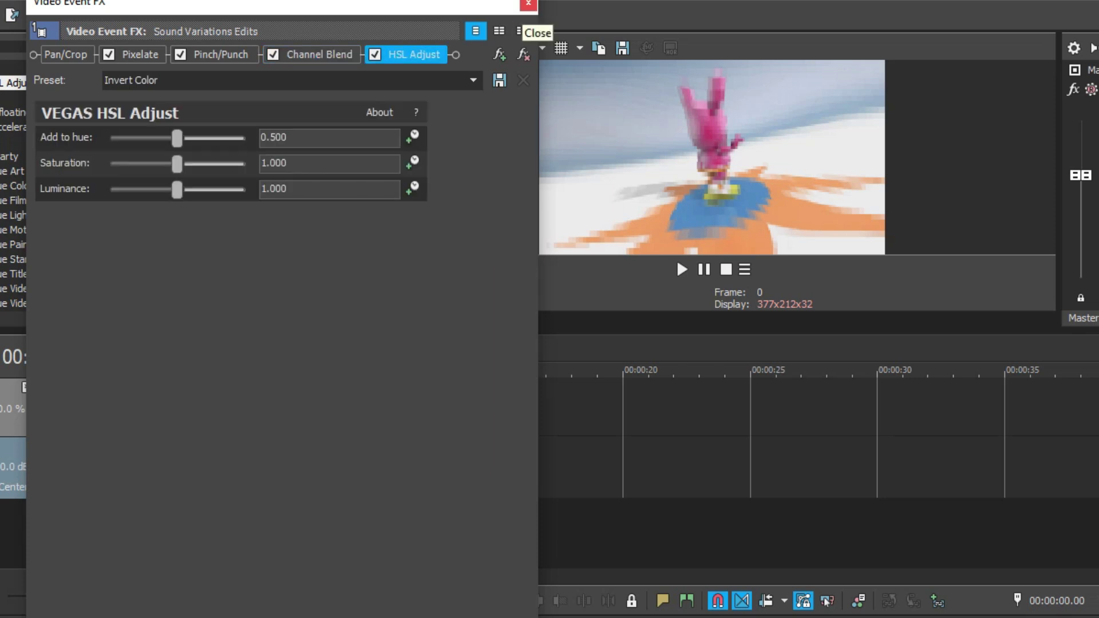
click(528, 5)
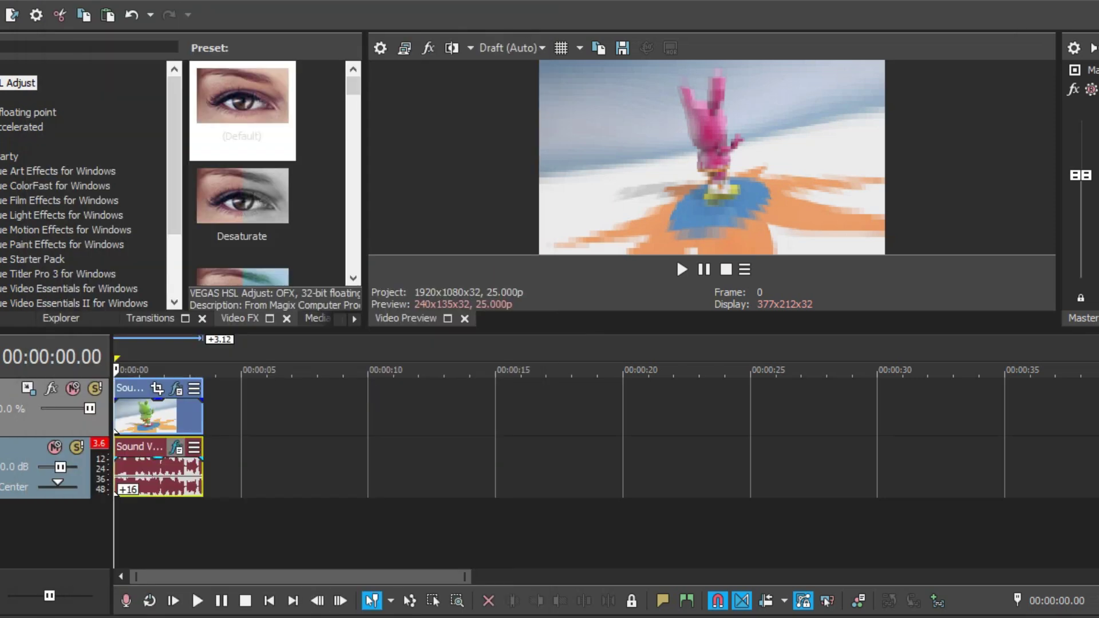
Inspect the audio event's ExpressFX Reverb settings and its time stretch and pitch shift properties.
click(177, 447)
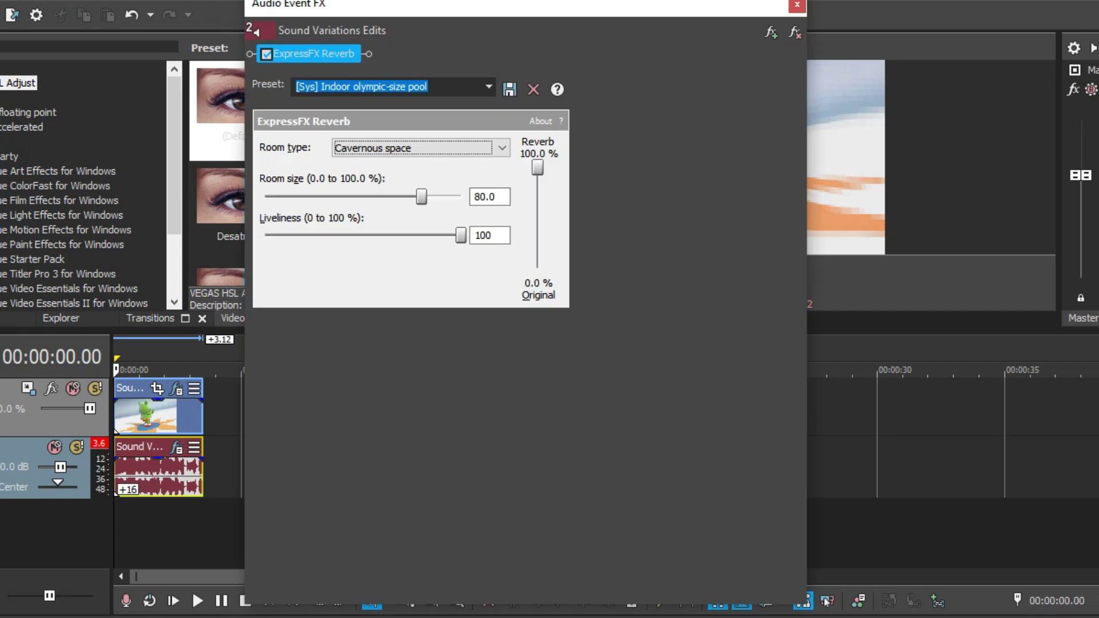
mouse_move(537, 168)
mouse_down()
mouse_move(536, 184)
mouse_move(536, 167)
mouse_up()
click(797, 5)
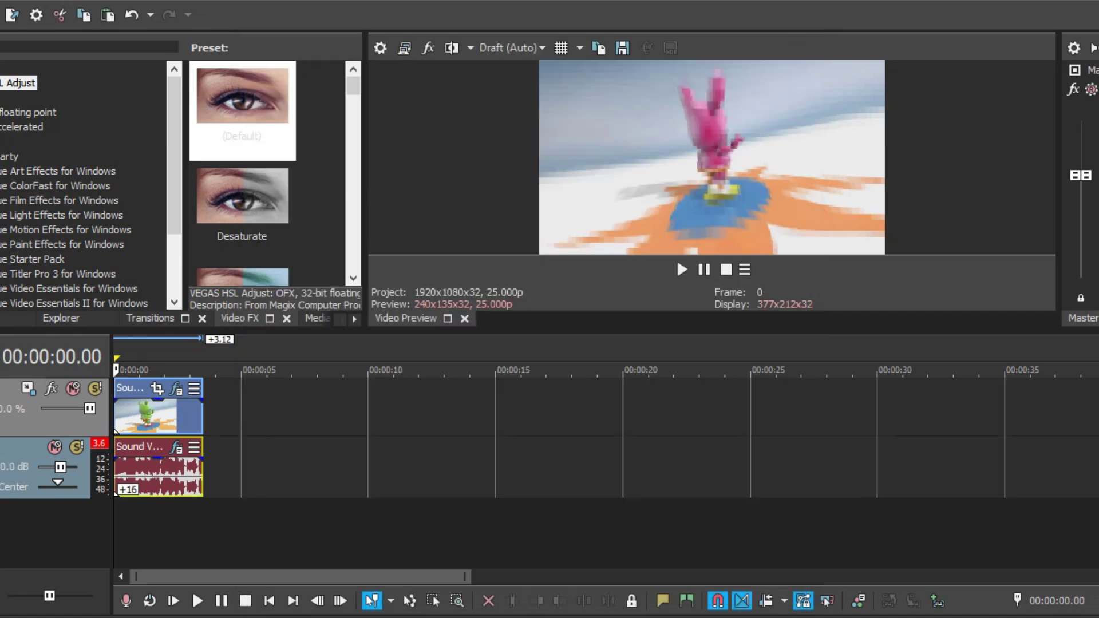
right_click(156, 474)
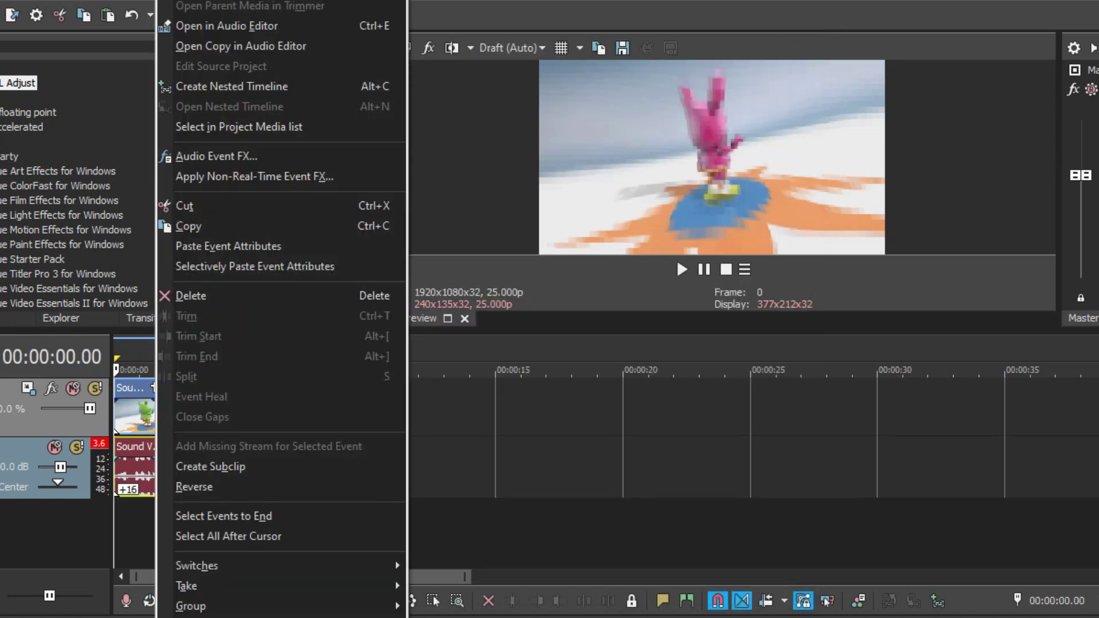
click(200, 617)
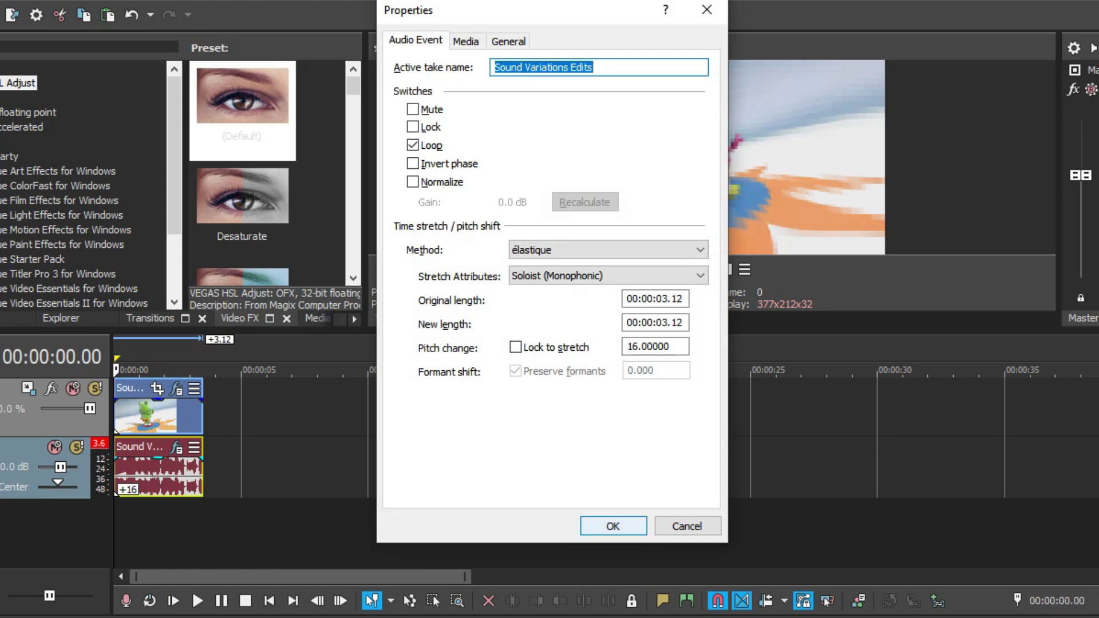
click(613, 526)
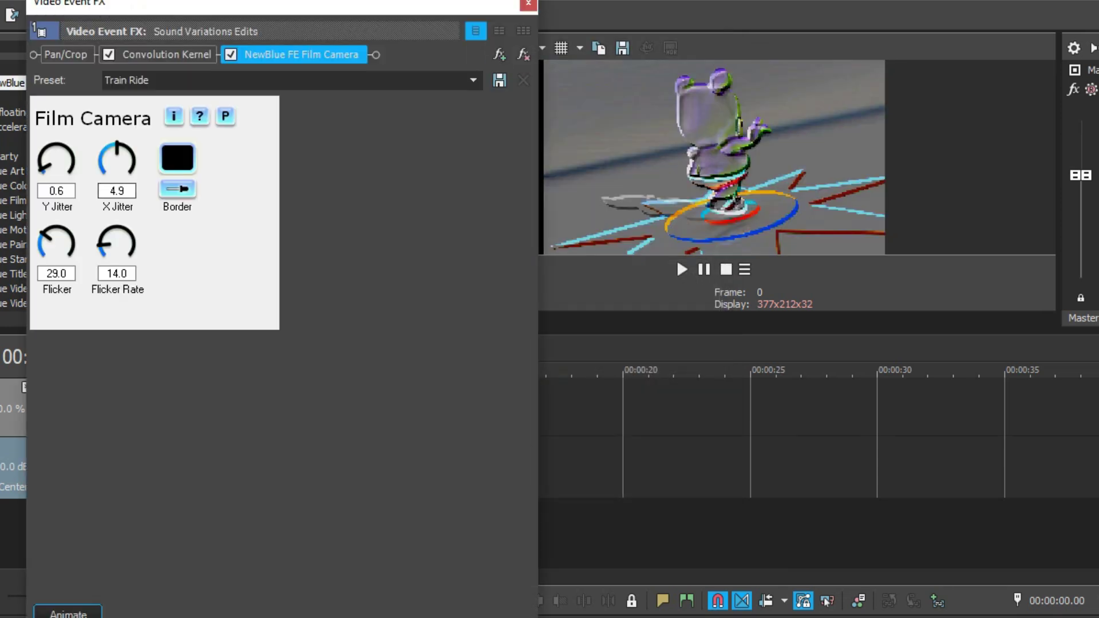
Review the Convolution Kernel and NewBlue FE Film Camera settings on the video event.
click(166, 54)
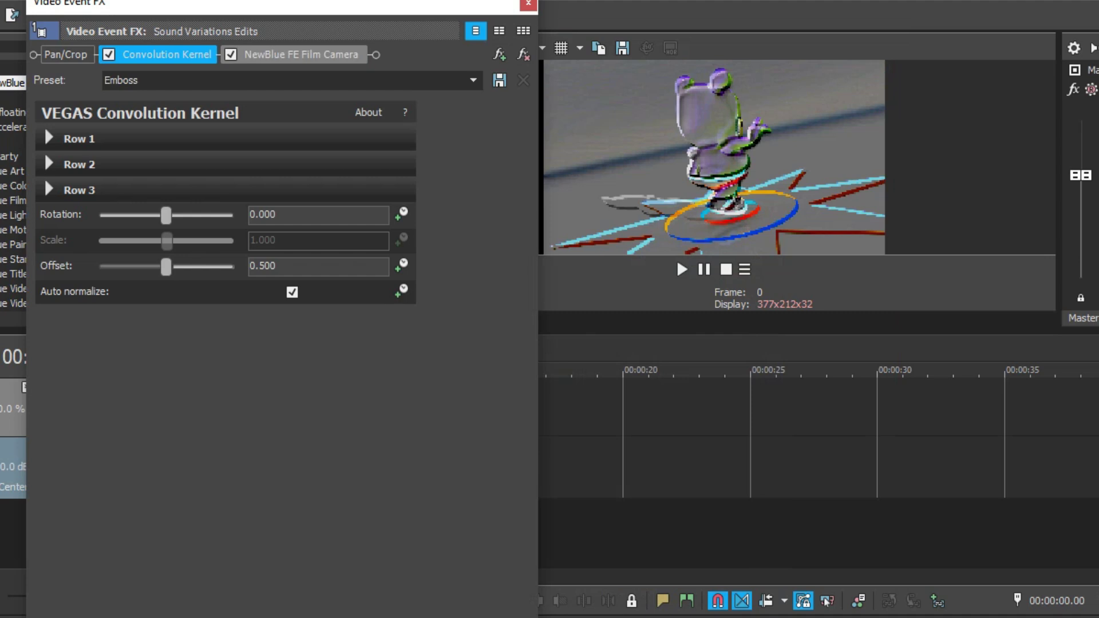
click(297, 54)
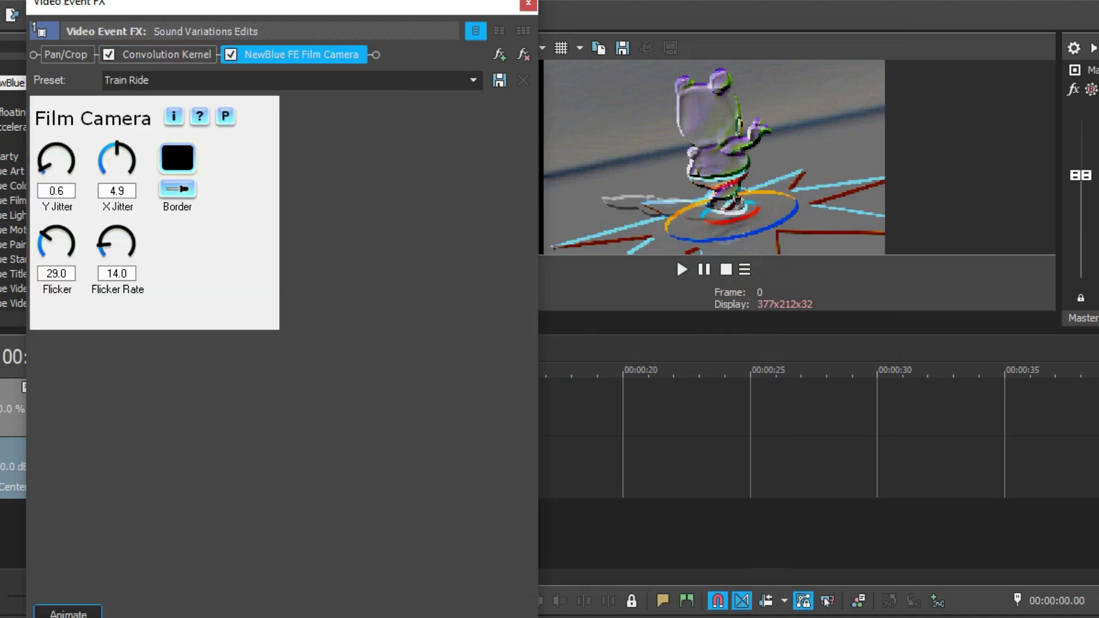
click(528, 4)
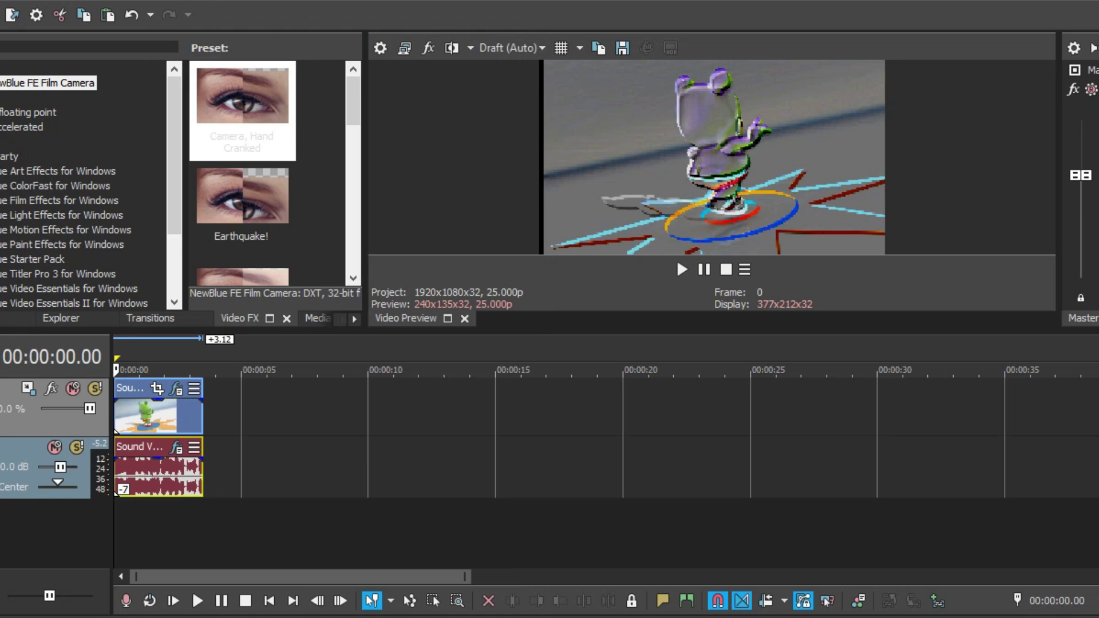
Inspect the audio event's ExpressFX Distortion settings and its time stretch and pitch shift properties.
click(177, 447)
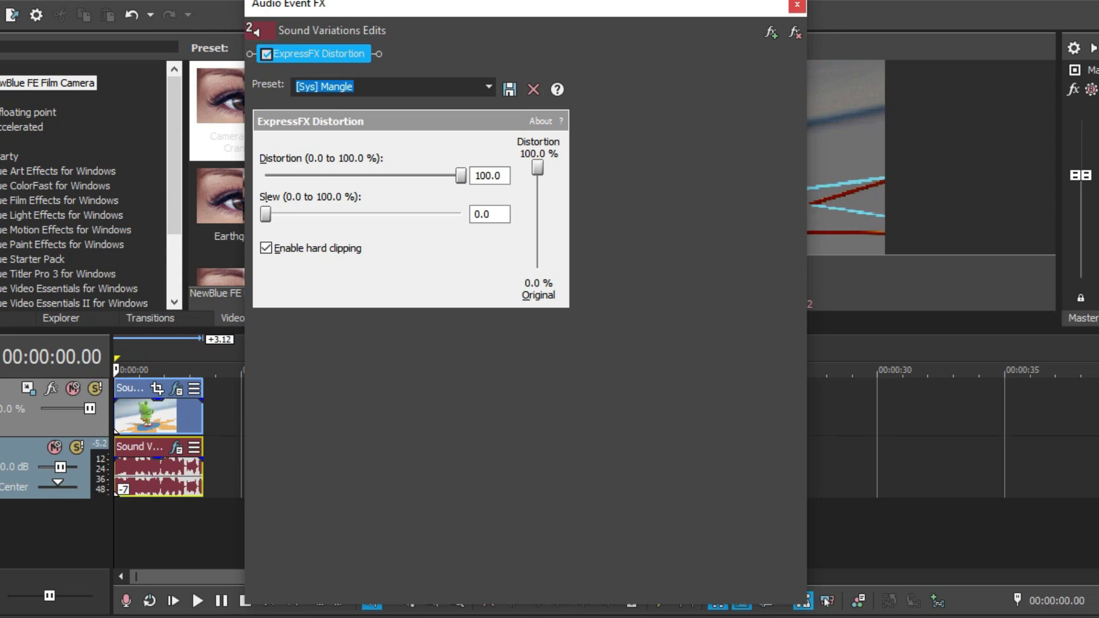
click(797, 5)
right_click(150, 477)
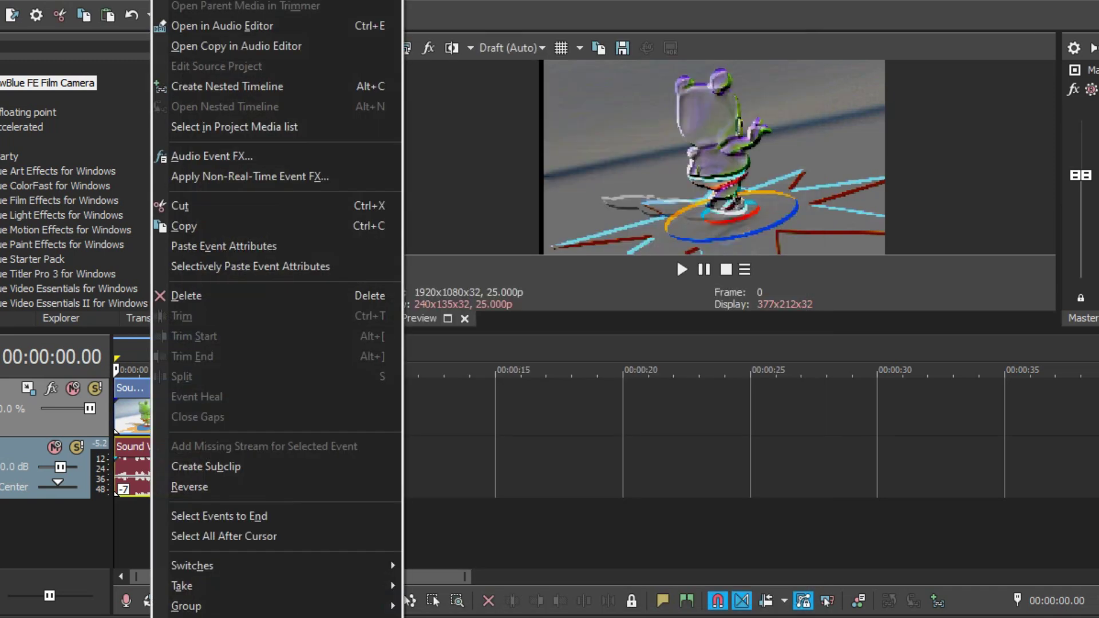
key(Escape)
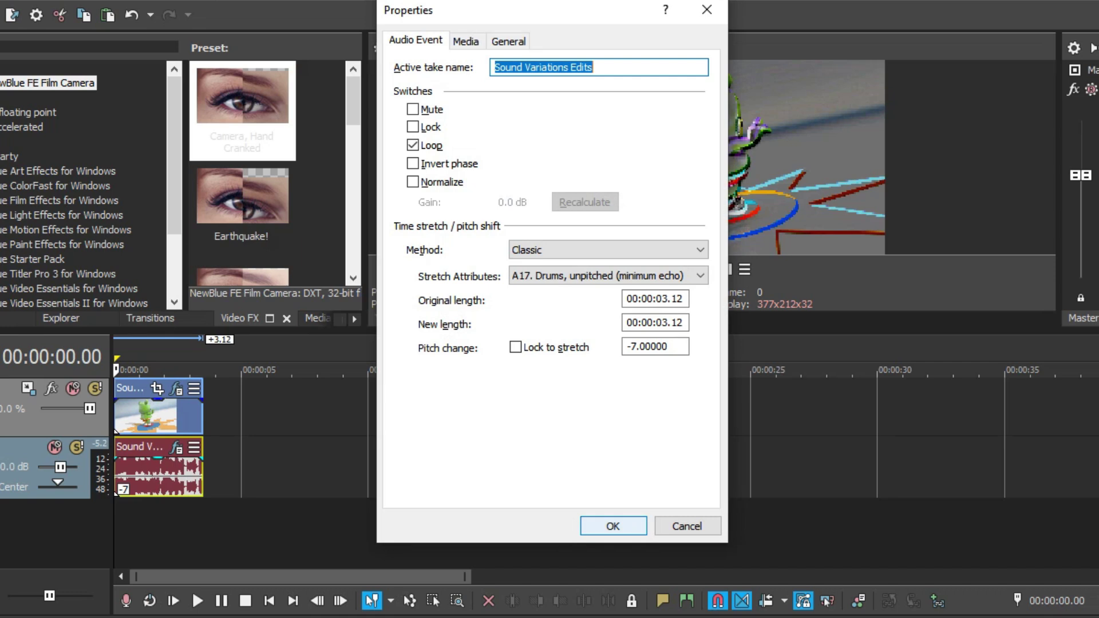
click(613, 526)
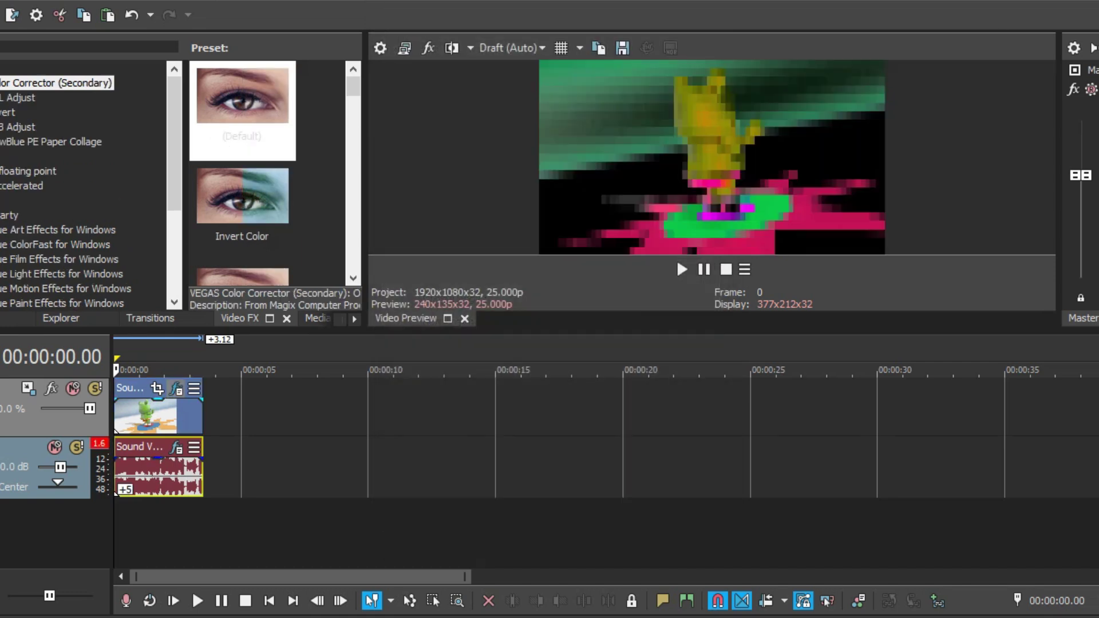
Review the Pixelate, Gradient Map and Color Corrector (Secondary) settings on the video event.
click(176, 389)
click(138, 55)
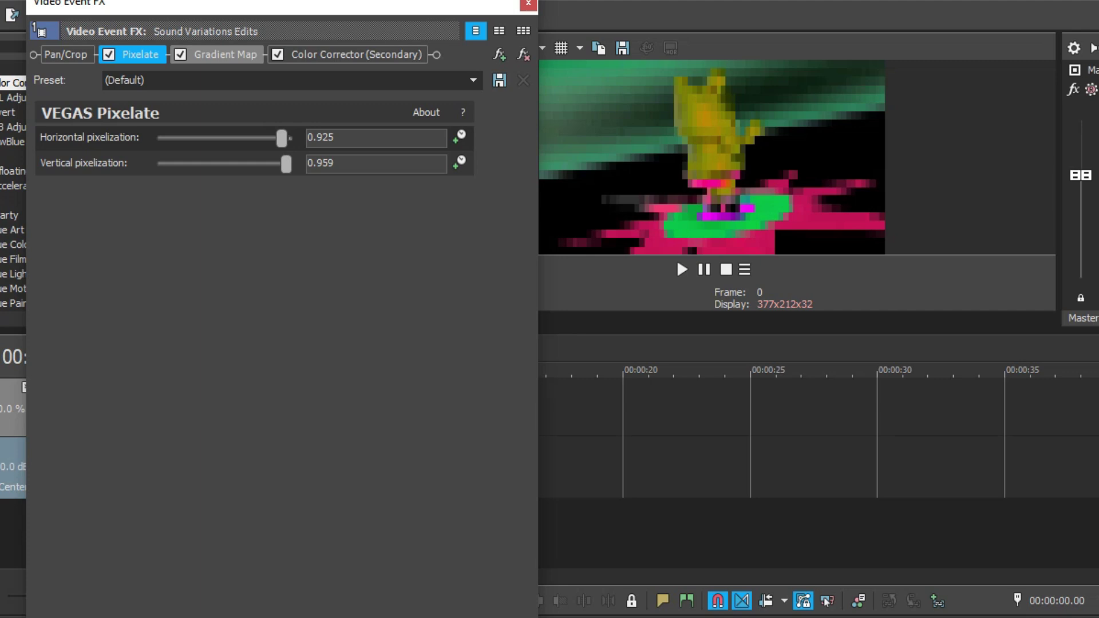
click(225, 54)
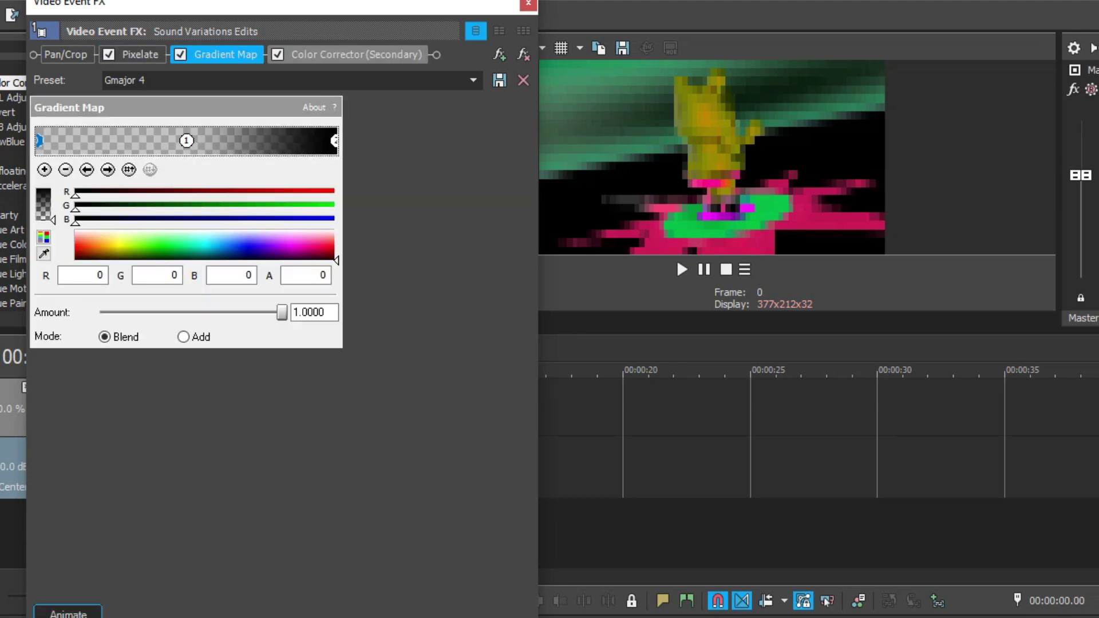
click(355, 55)
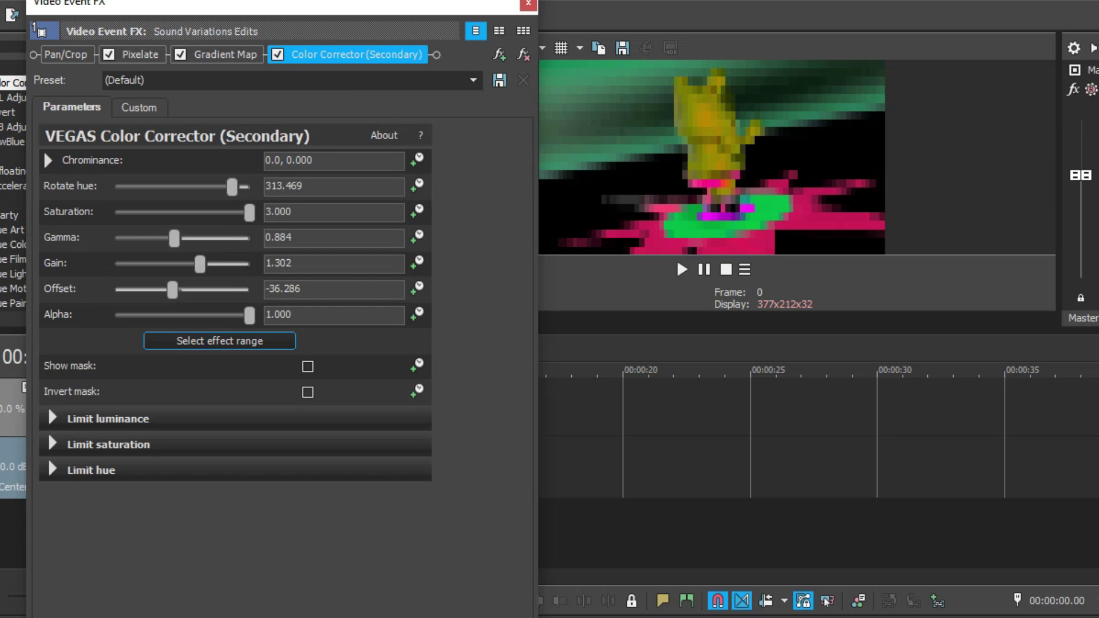
click(293, 212)
key(Escape)
Inspect the audio event's ExpressFX Amplitude Modulation settings and its time stretch and pitch shift properties.
click(176, 447)
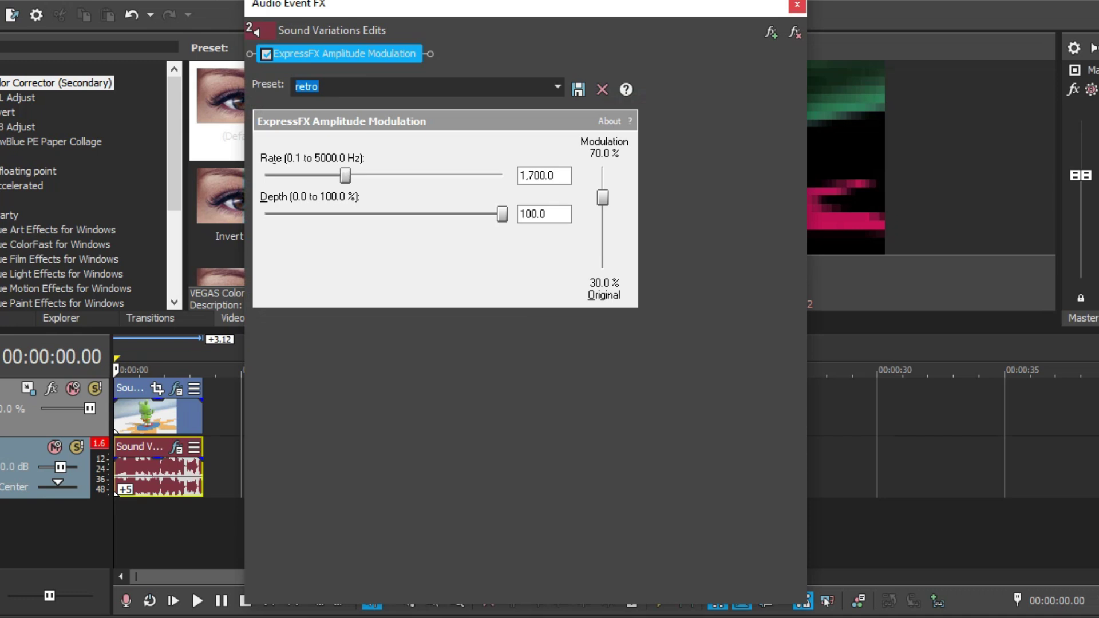
click(797, 5)
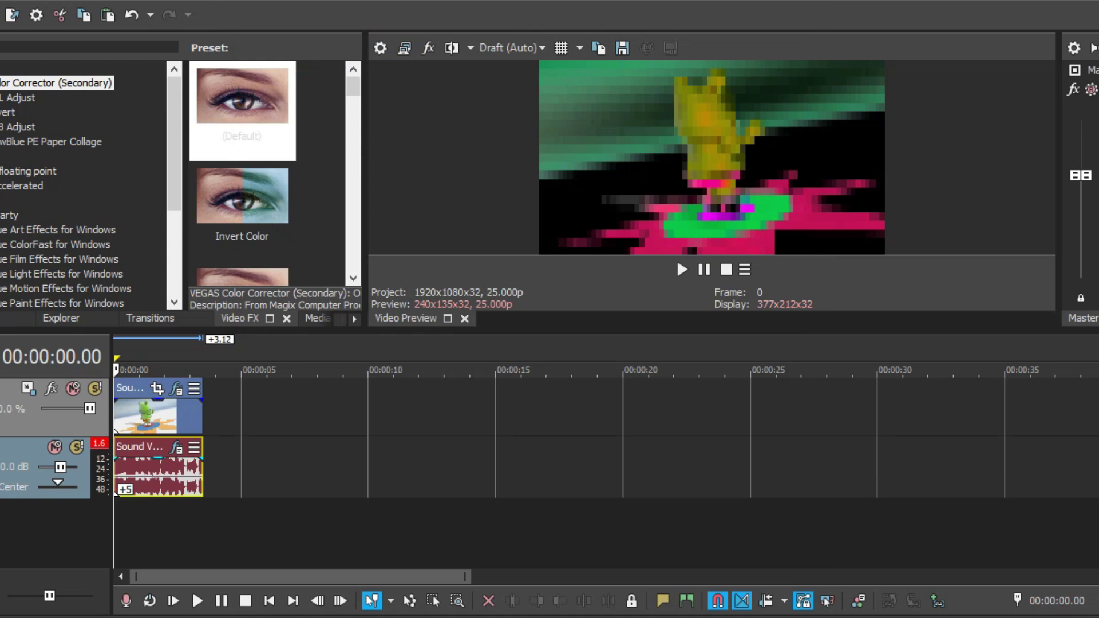
right_click(139, 471)
click(177, 616)
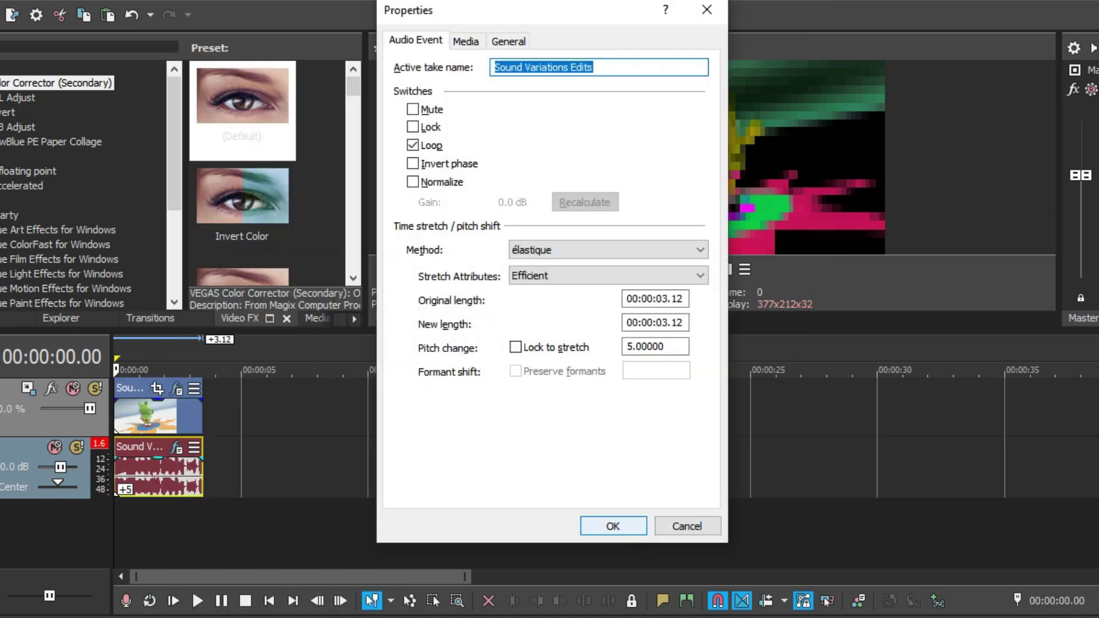
click(613, 526)
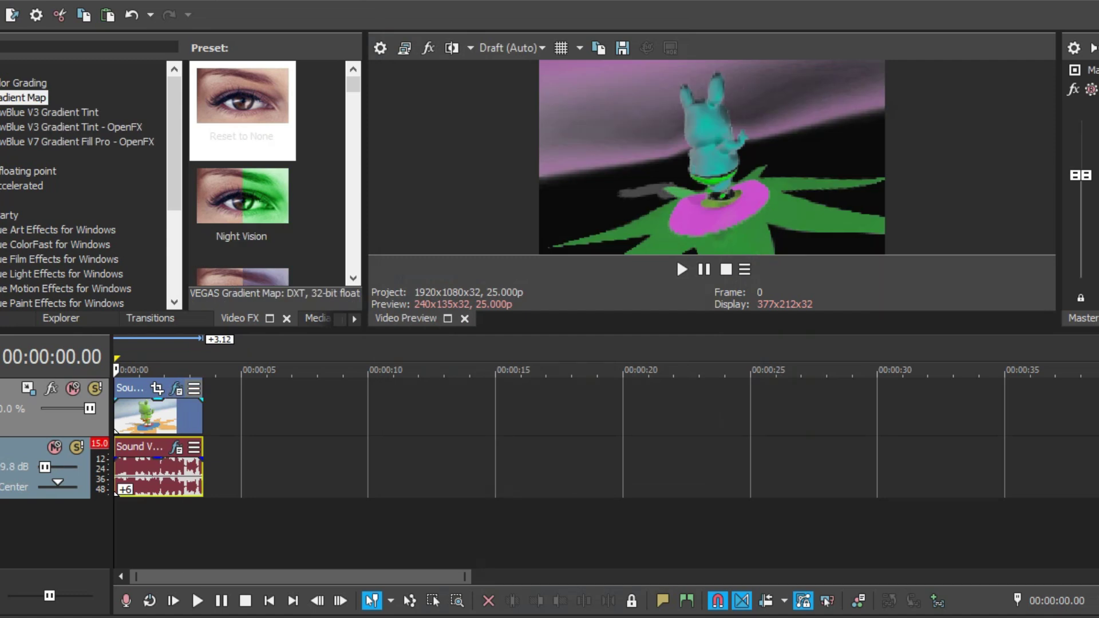
Review the NewBlue V4 Fish Eye, HSL Adjust, Pinch/Punch and Gradient Map settings on the video event.
click(194, 389)
click(176, 389)
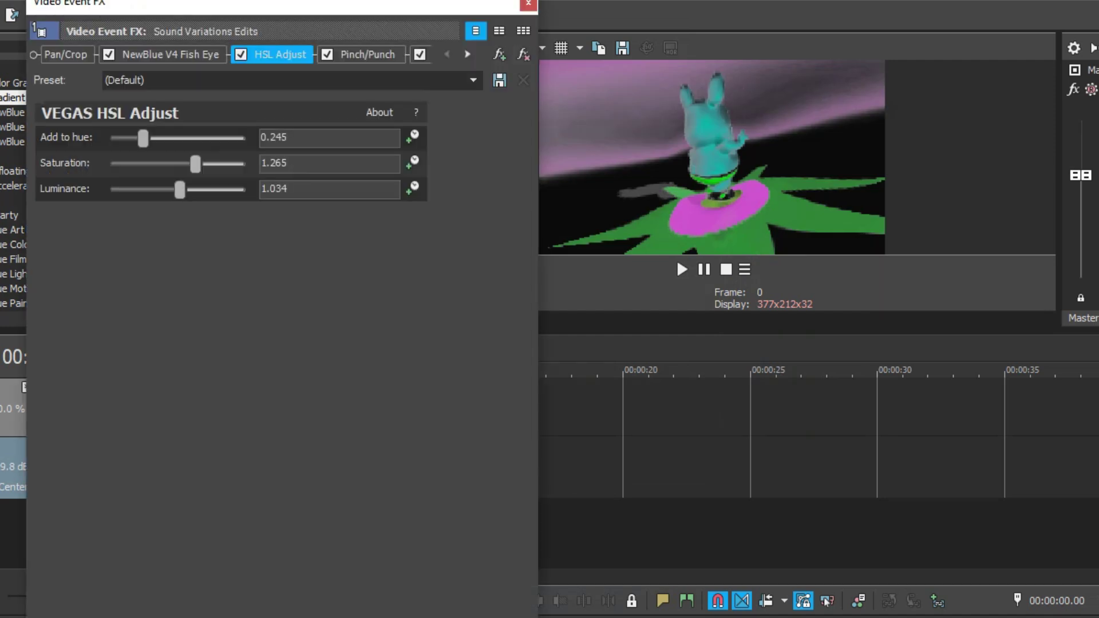
click(170, 54)
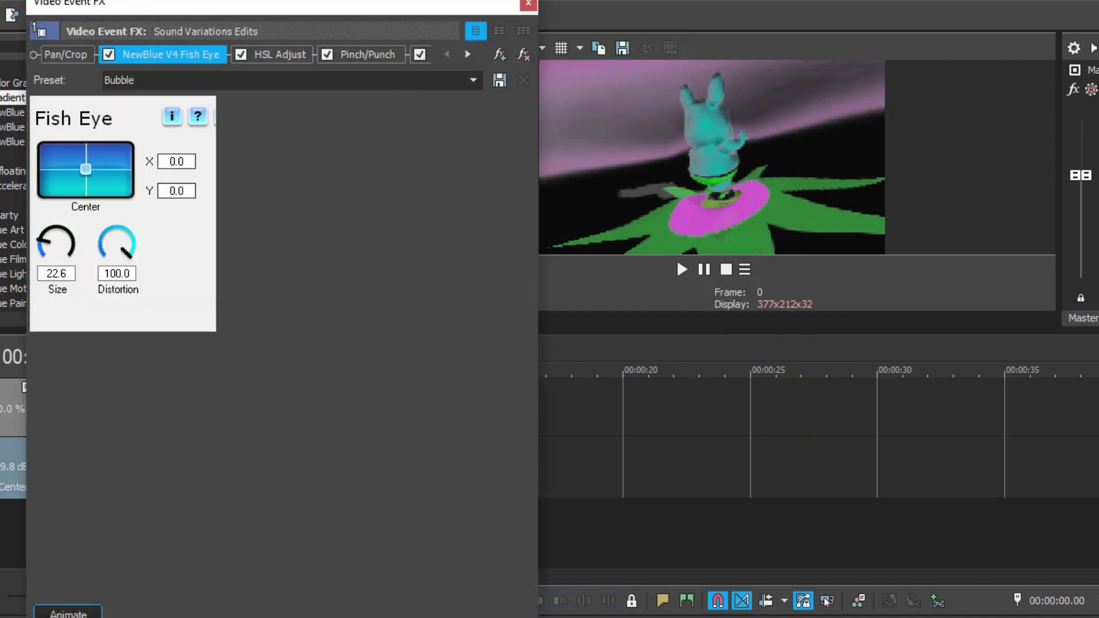
click(279, 53)
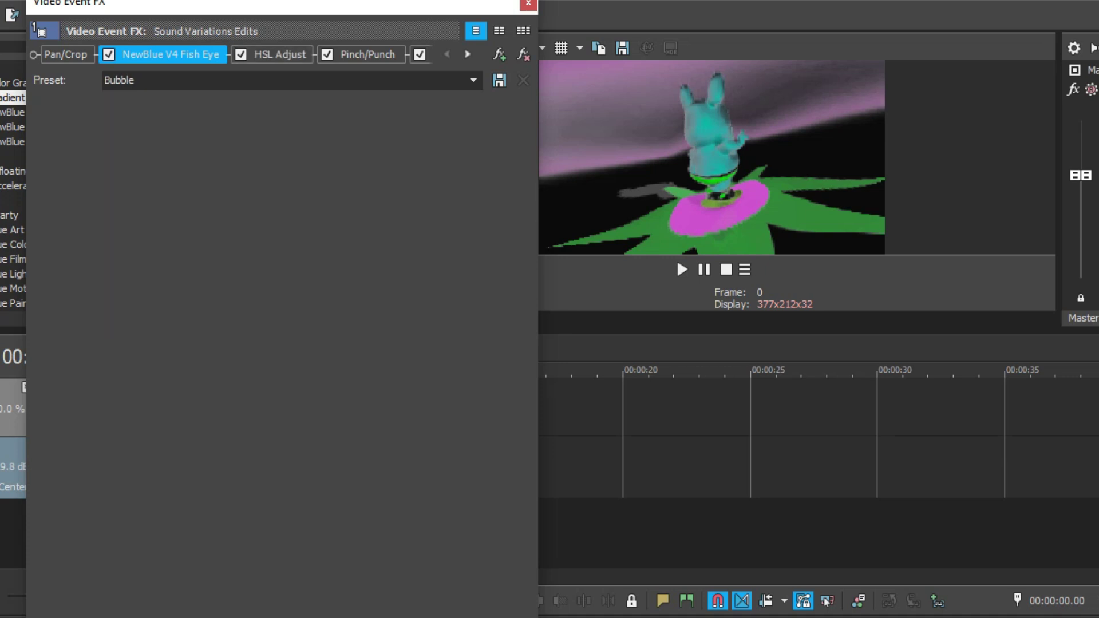
key(Tab)
key(Tab)
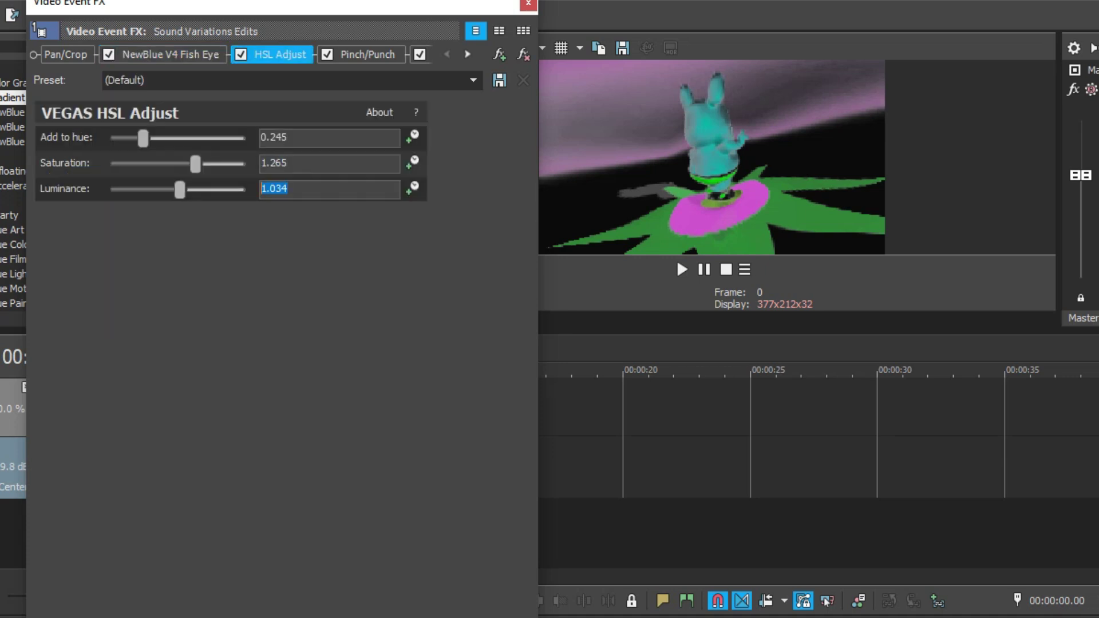
click(367, 55)
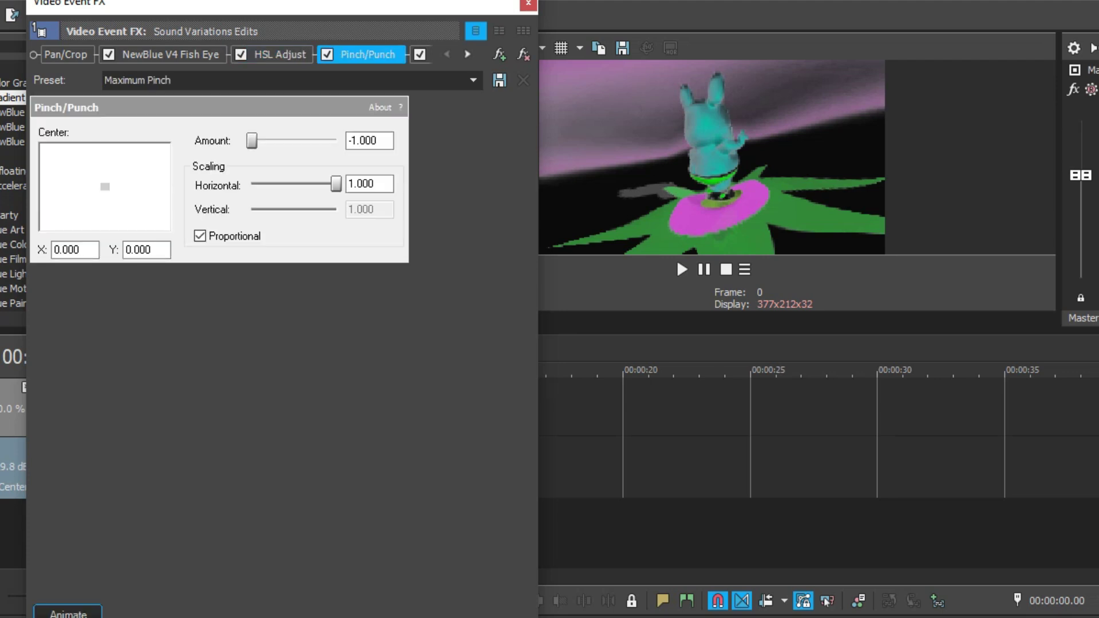
click(467, 55)
click(467, 55)
click(279, 55)
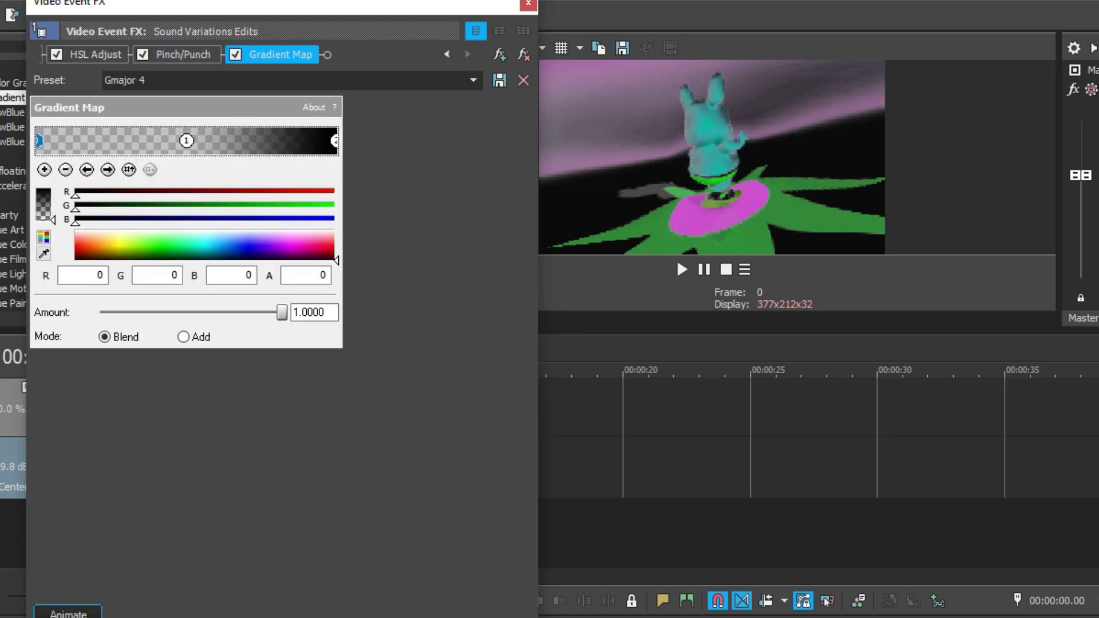
click(528, 4)
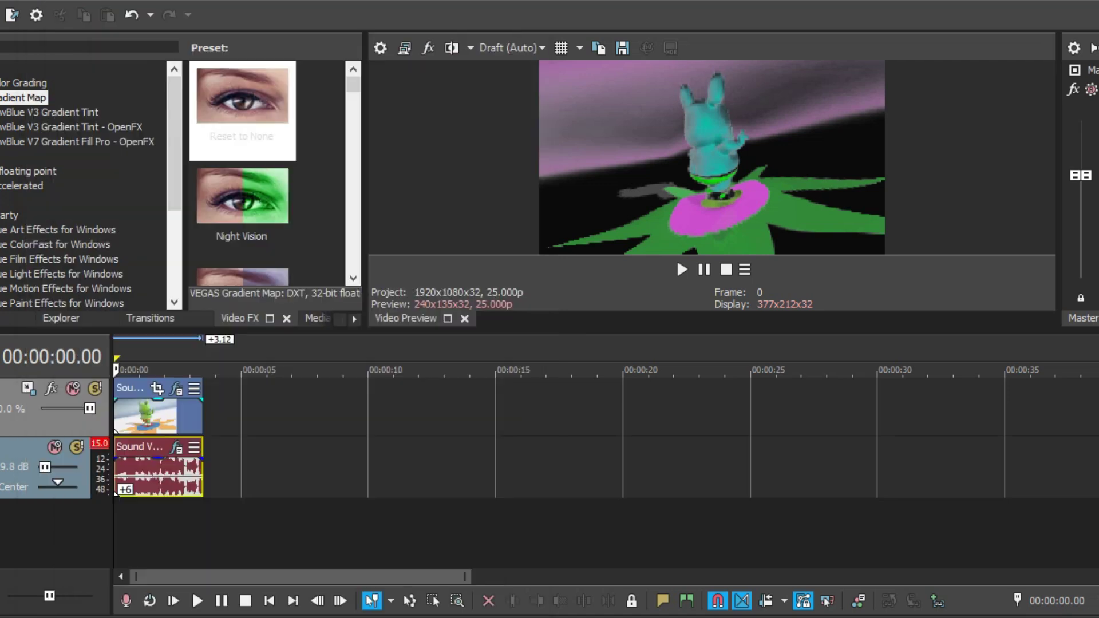
Inspect the Graphic EQ envelope and the Reverb settings applied to the audio event.
click(176, 447)
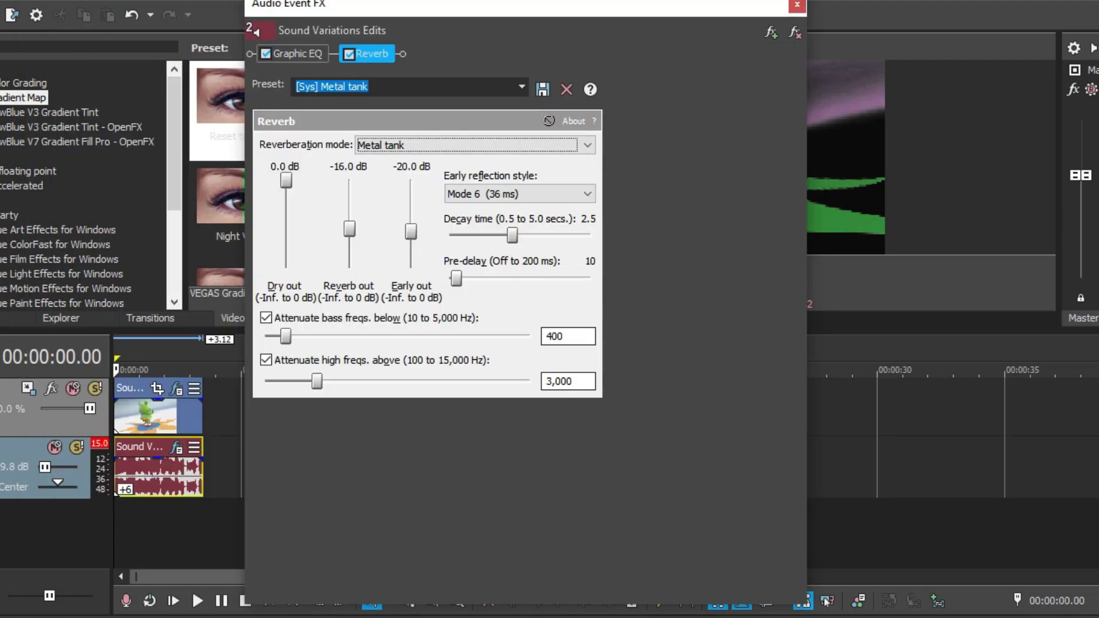
click(293, 54)
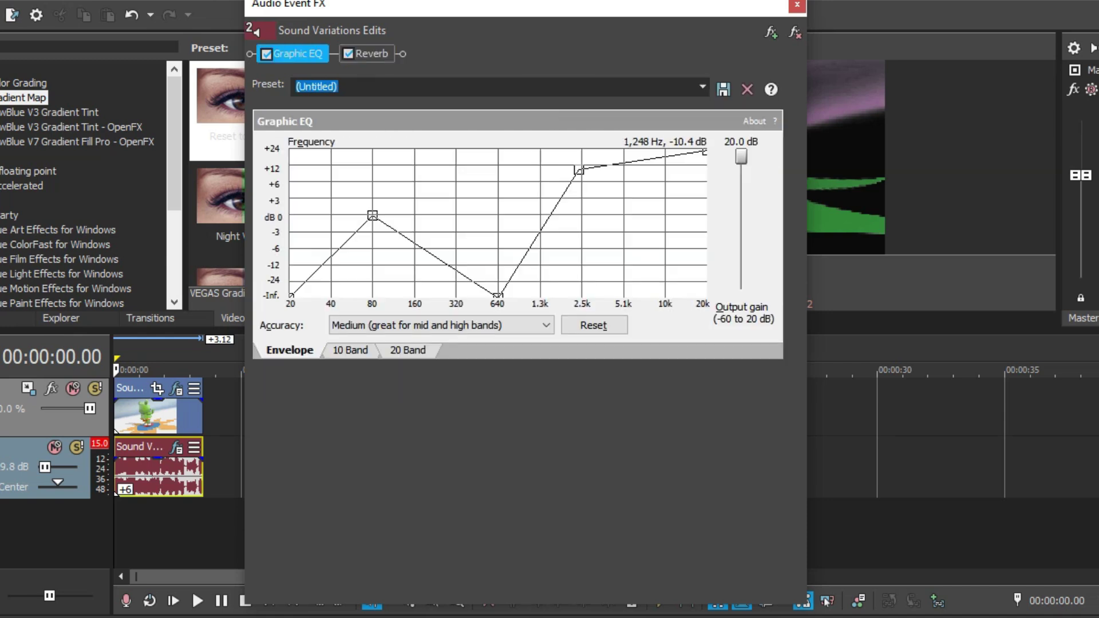
click(371, 54)
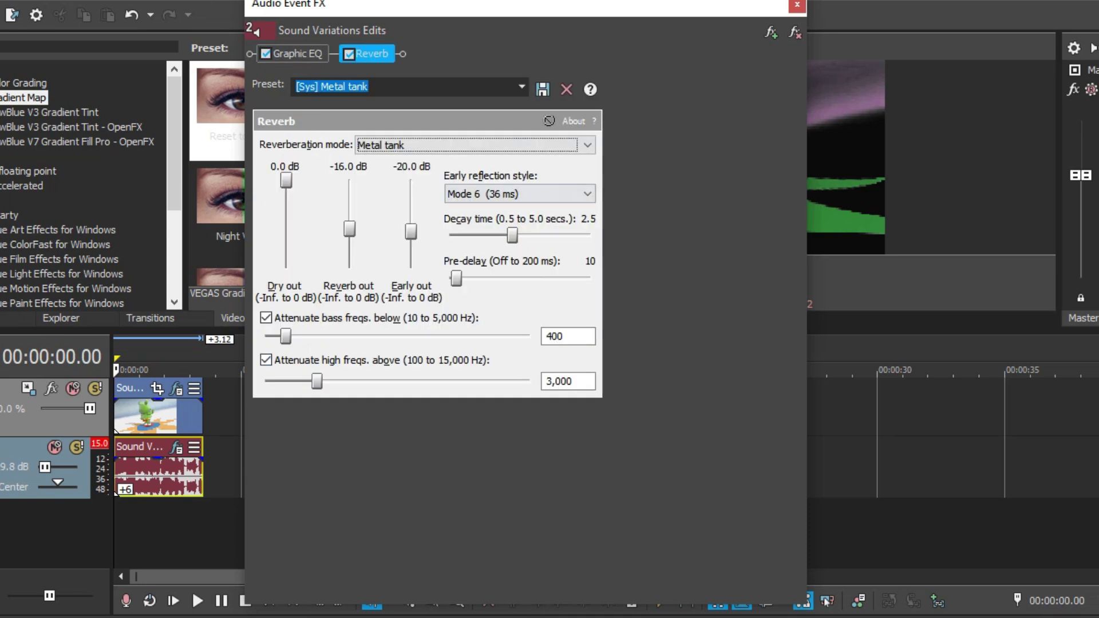
click(797, 6)
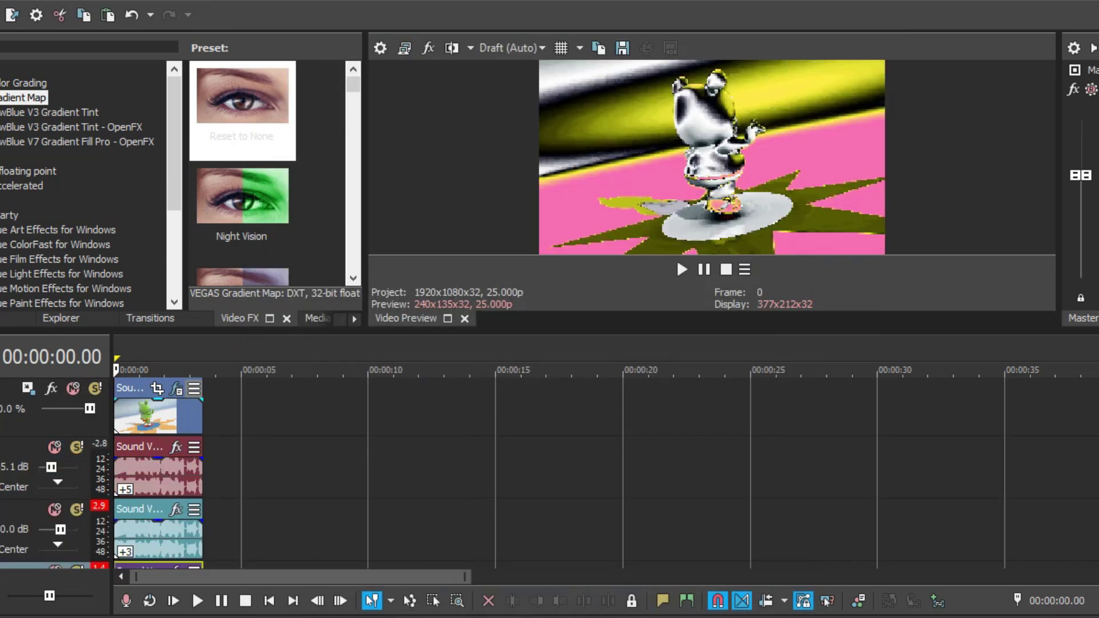
Review the video event's Gradient Map by examining the colour values of its individual gradient points.
click(176, 390)
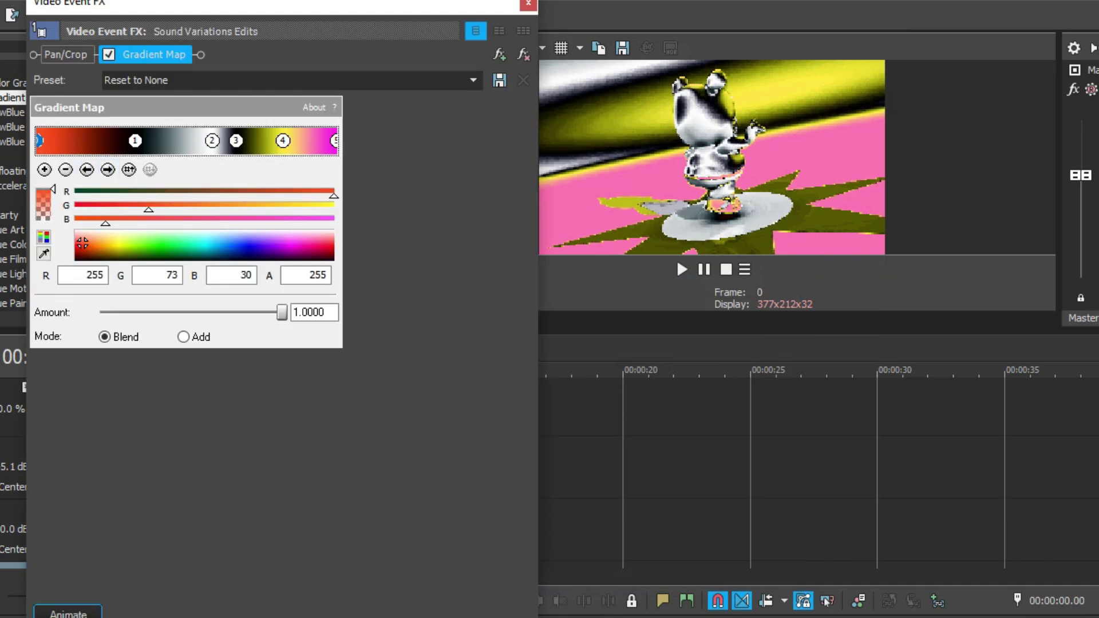
click(212, 140)
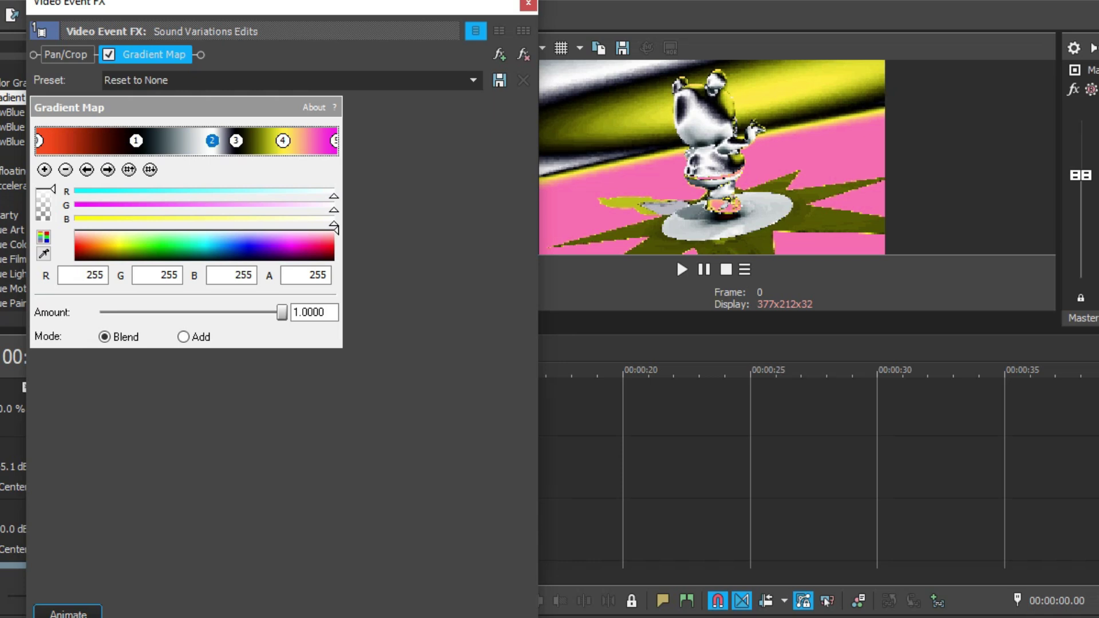
click(236, 141)
click(282, 140)
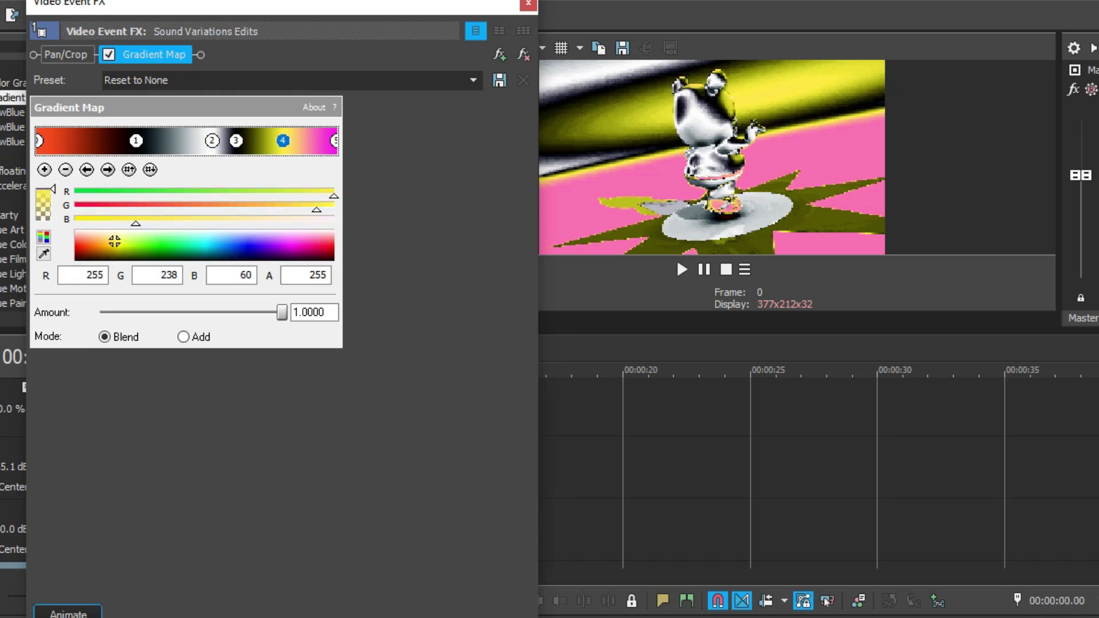
click(335, 140)
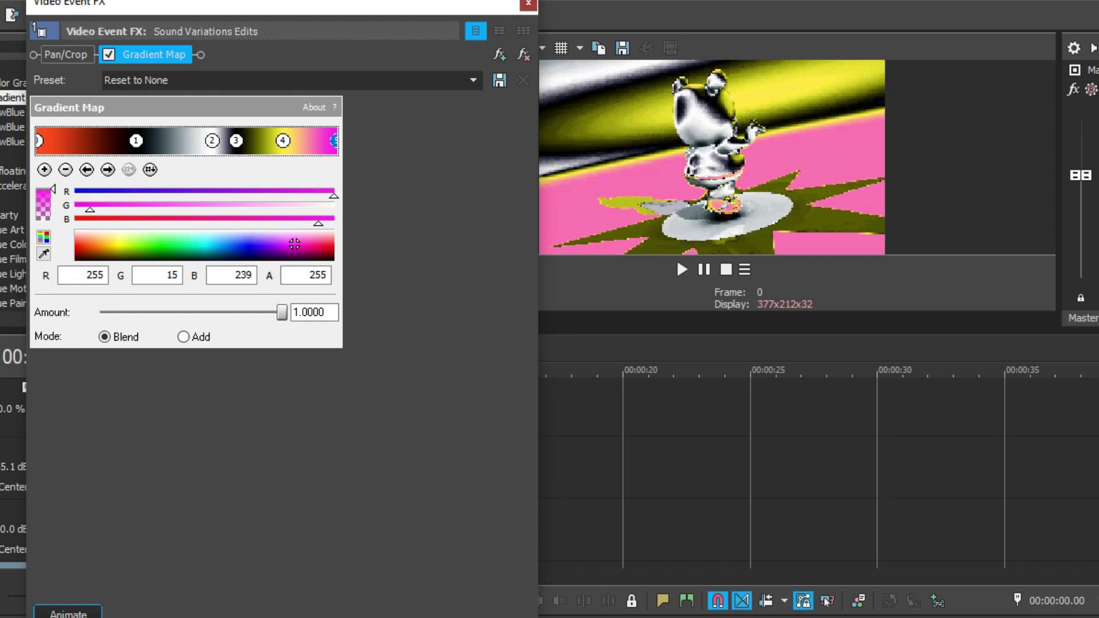
click(528, 5)
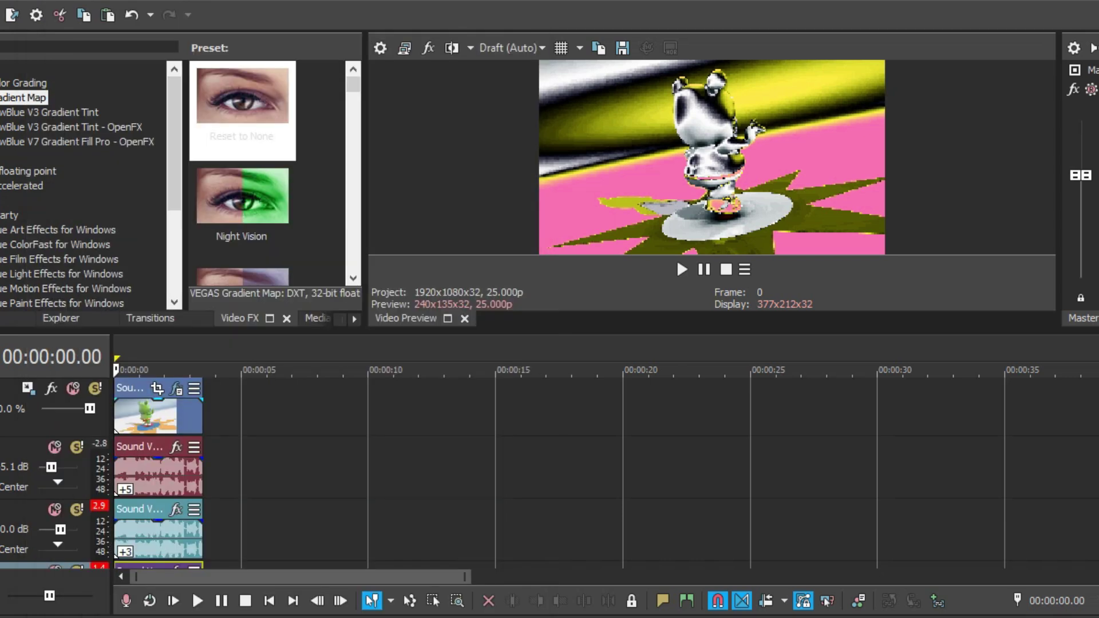
Check the time stretch and pitch shift properties of each of the three stacked audio events in the Gradient Map edit.
right_click(148, 476)
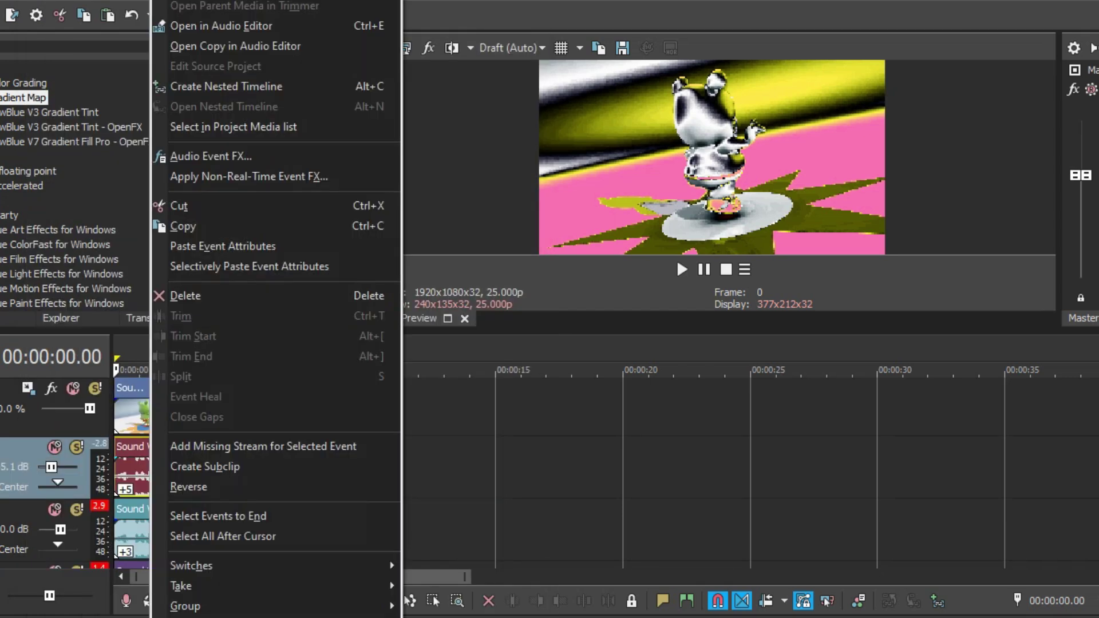
click(198, 616)
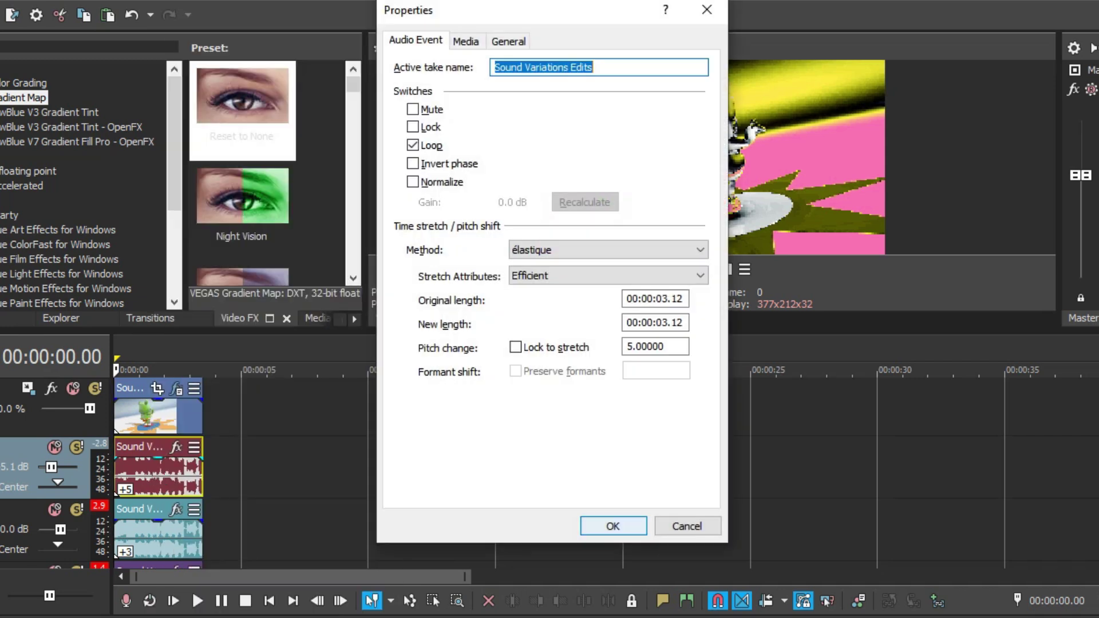
click(613, 526)
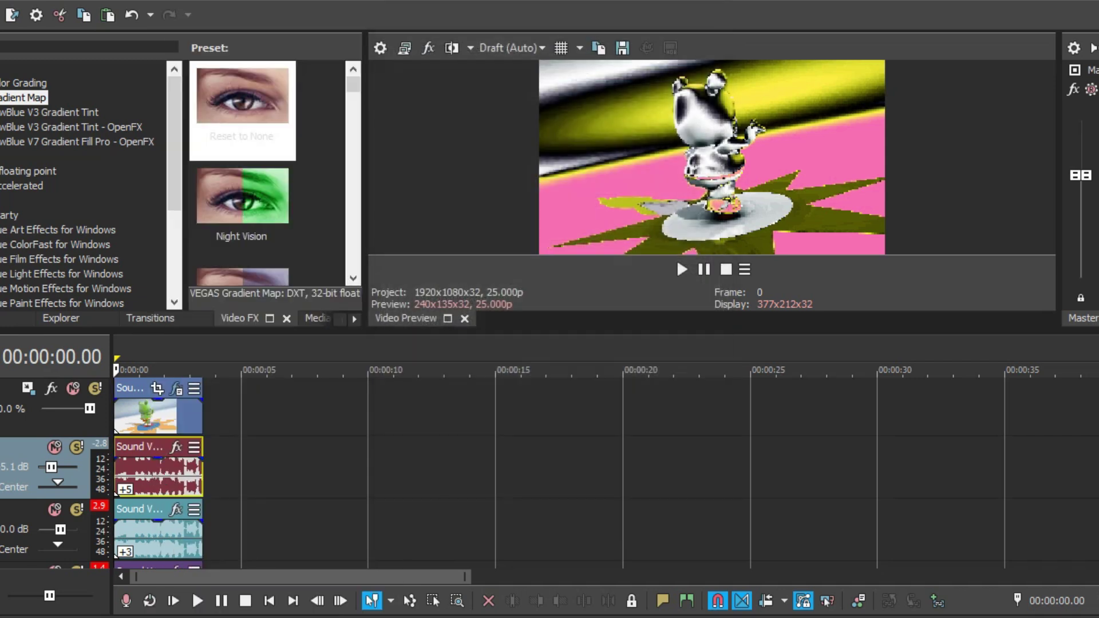
right_click(153, 539)
click(198, 615)
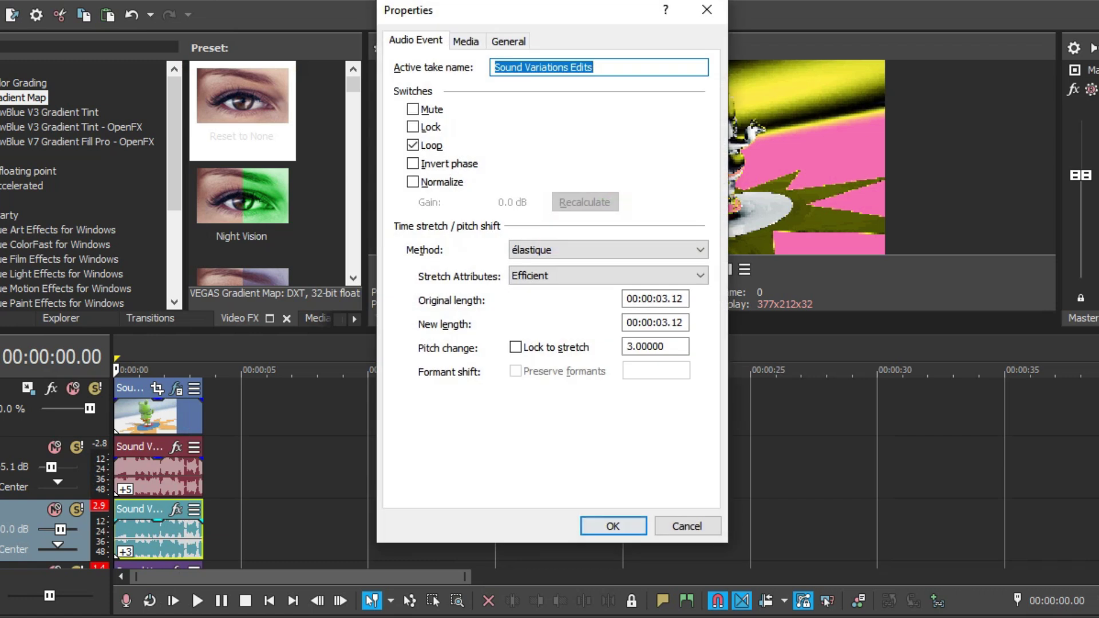
key(Return)
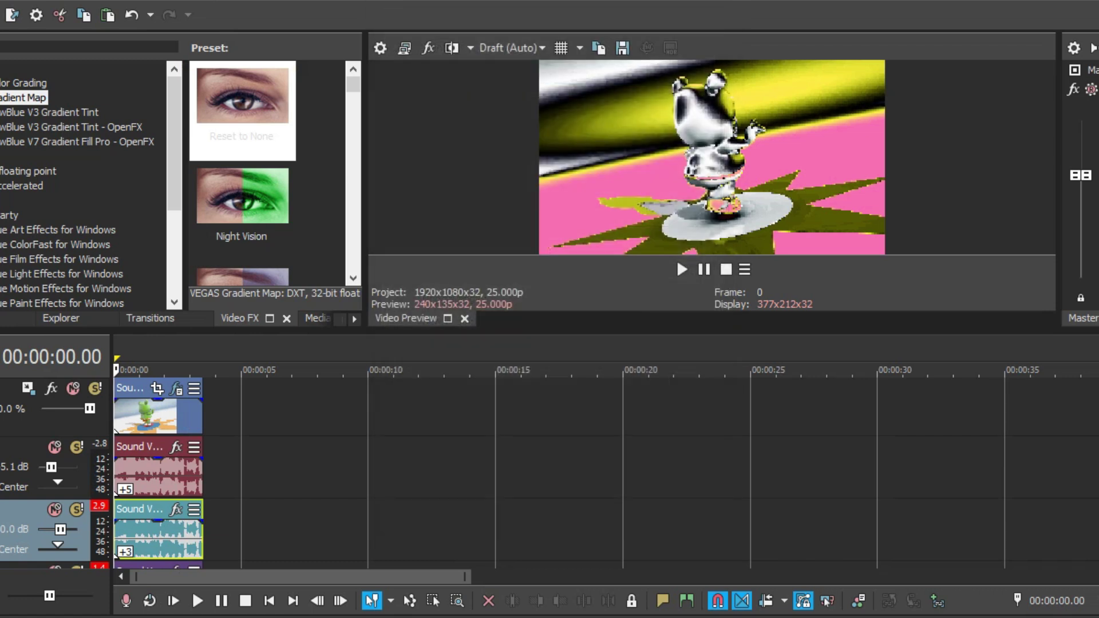
scroll(154, 537, down, 1)
right_click(152, 537)
click(198, 615)
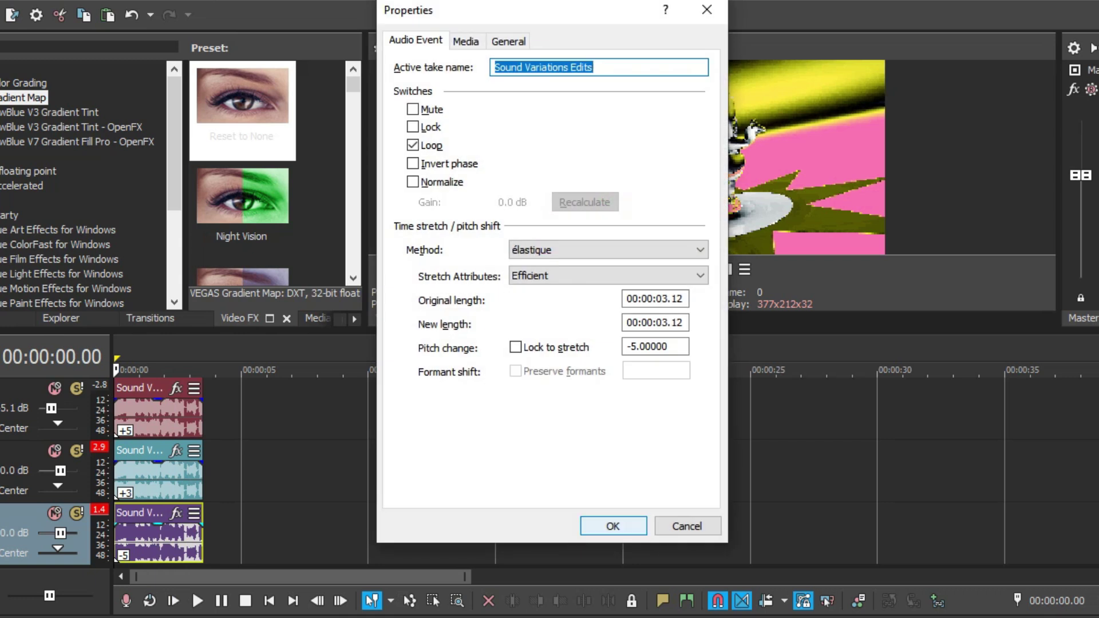
key(Return)
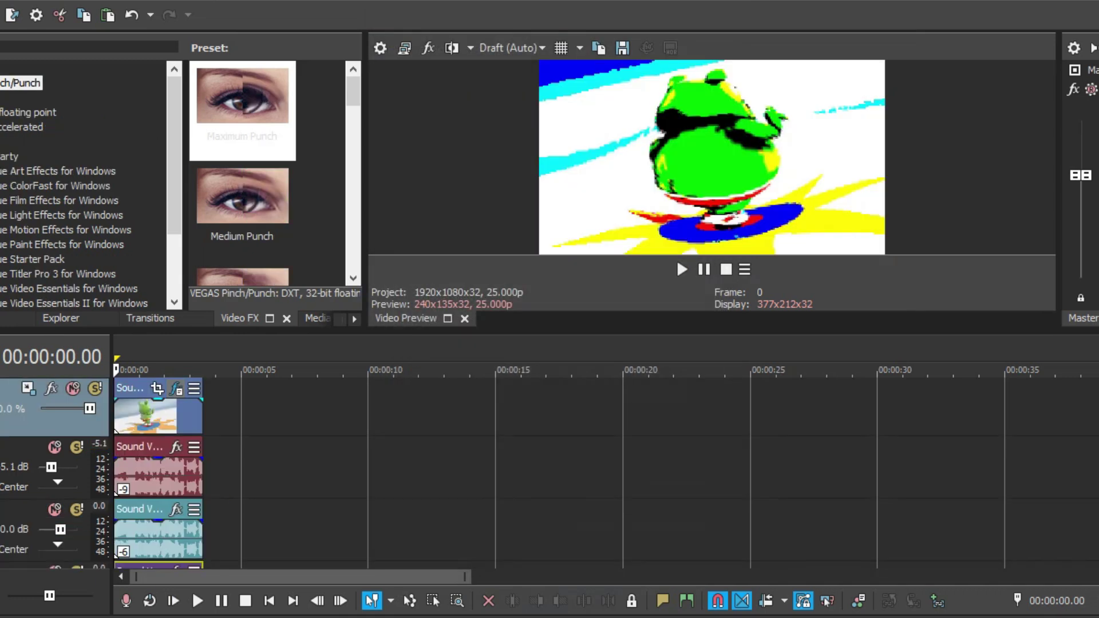
Review the Threshold and Pinch/Punch settings on the video event.
click(177, 388)
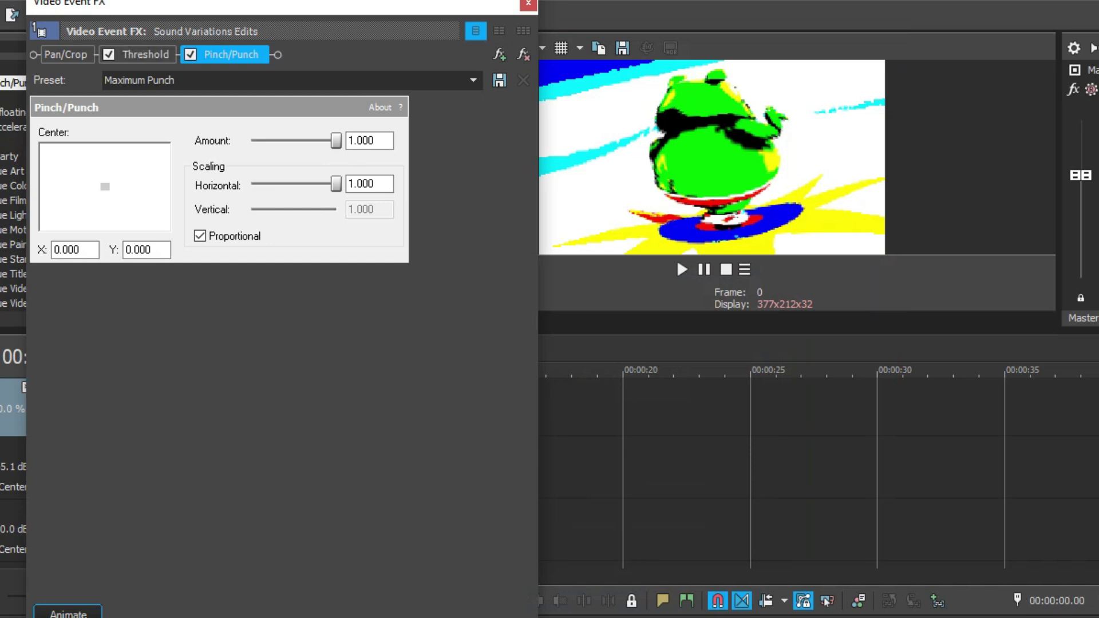
click(145, 55)
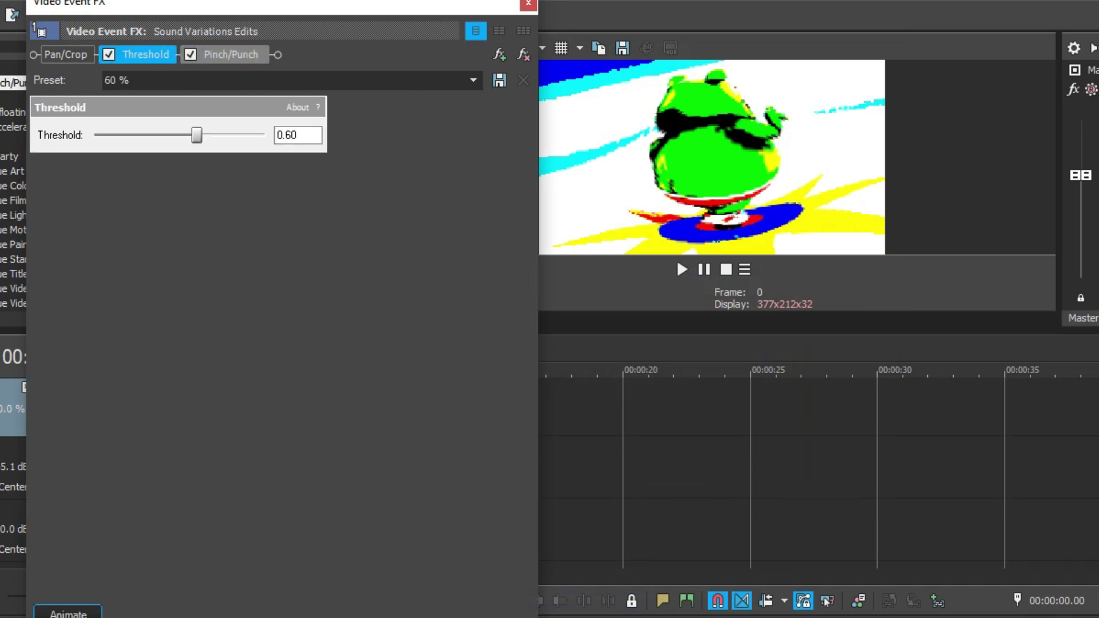
click(231, 55)
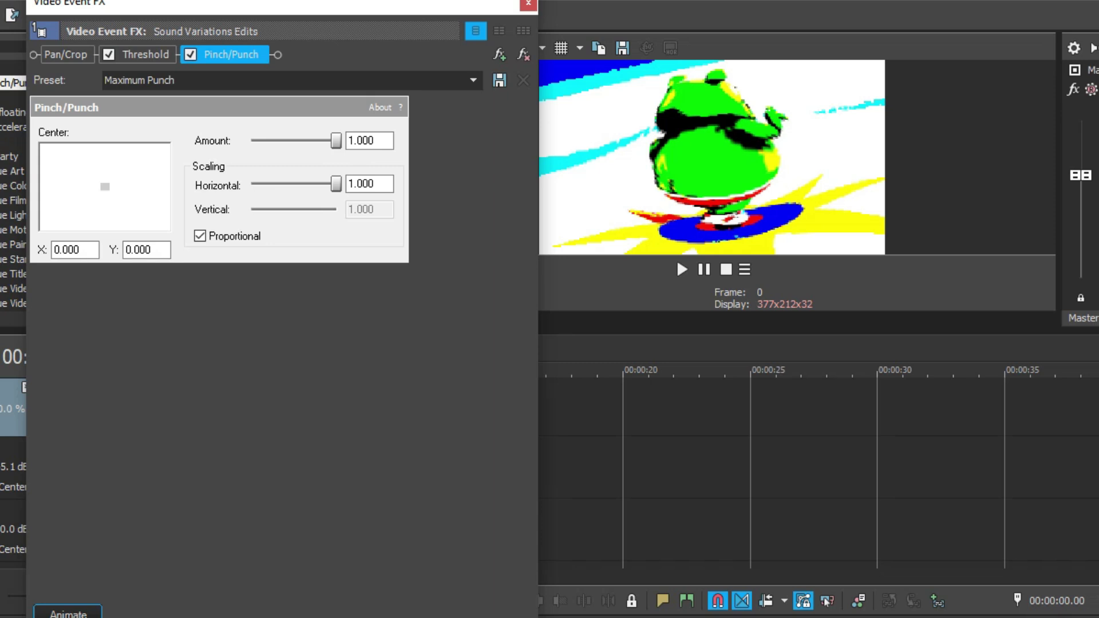
click(528, 4)
Inspect the pitch shift method, stretch attributes and pitch change of all three audio events in the Threshold and Pinch/Punch edit.
right_click(150, 475)
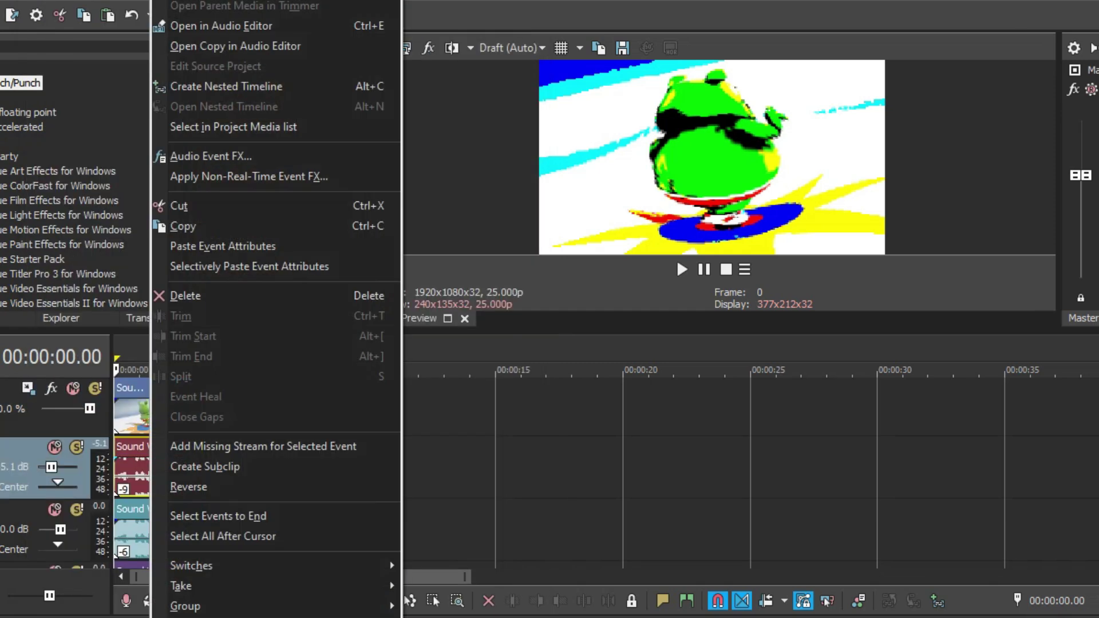
click(197, 617)
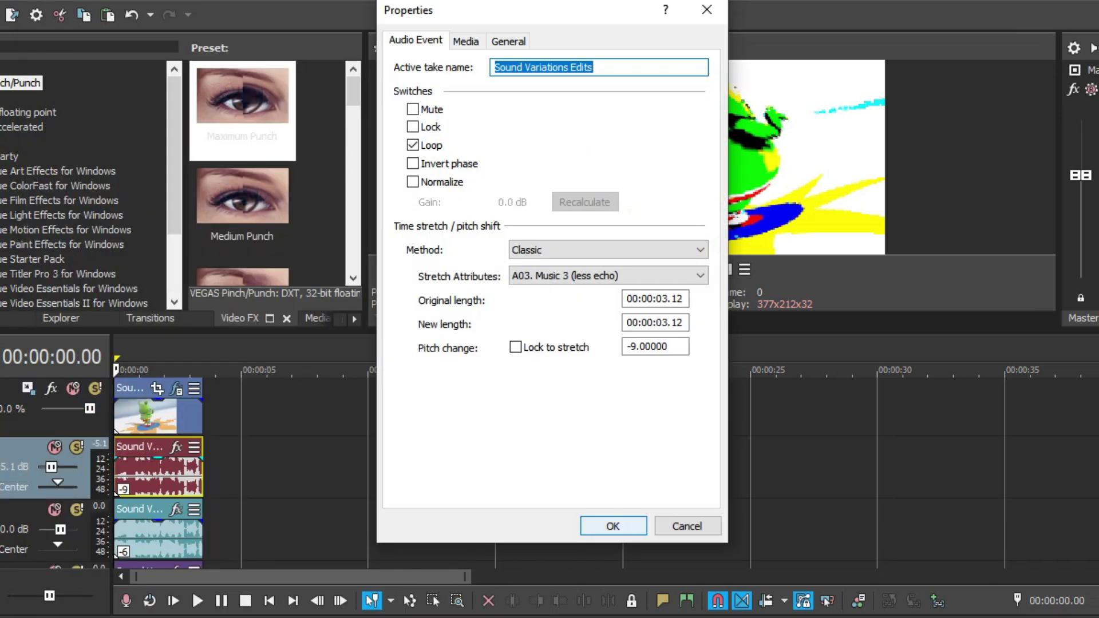
click(613, 526)
right_click(160, 536)
click(201, 615)
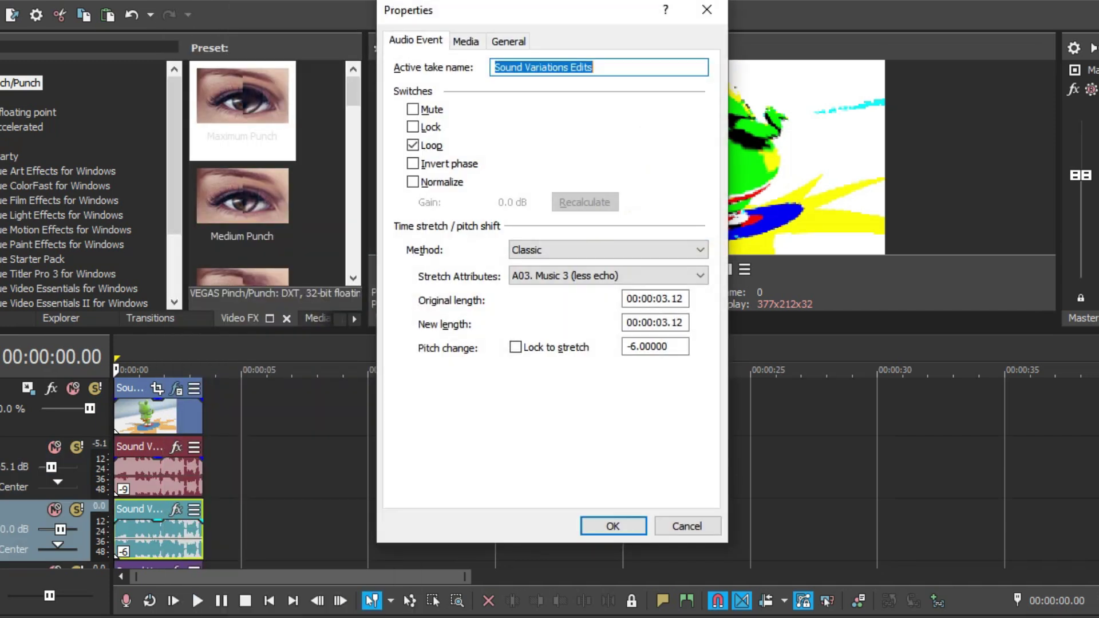
click(612, 526)
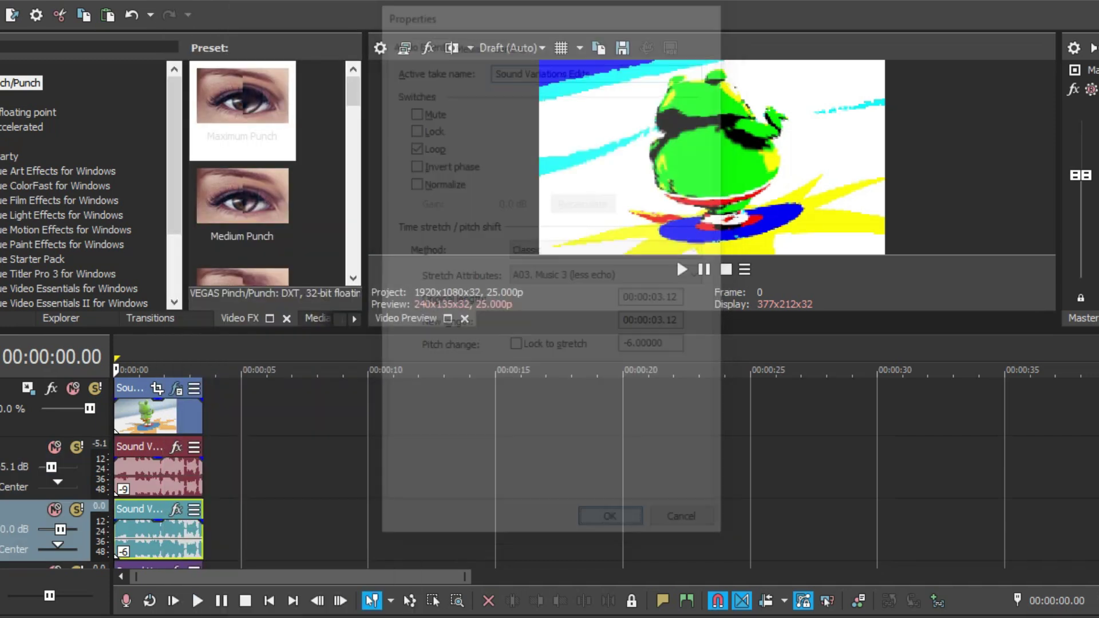
scroll(401, 469, down, 1)
right_click(158, 532)
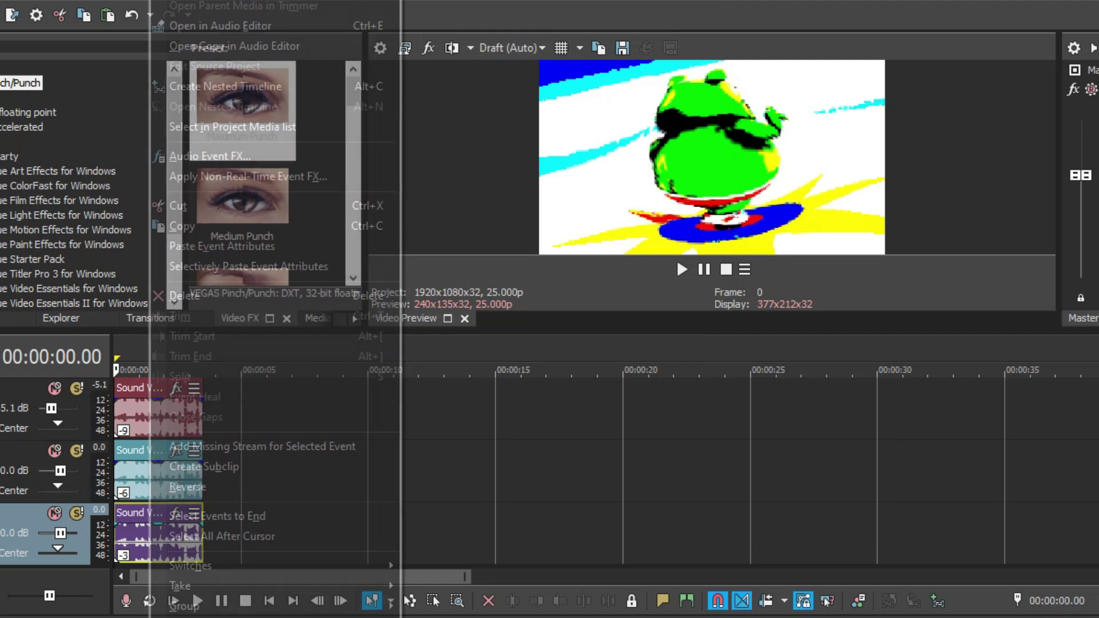
click(194, 616)
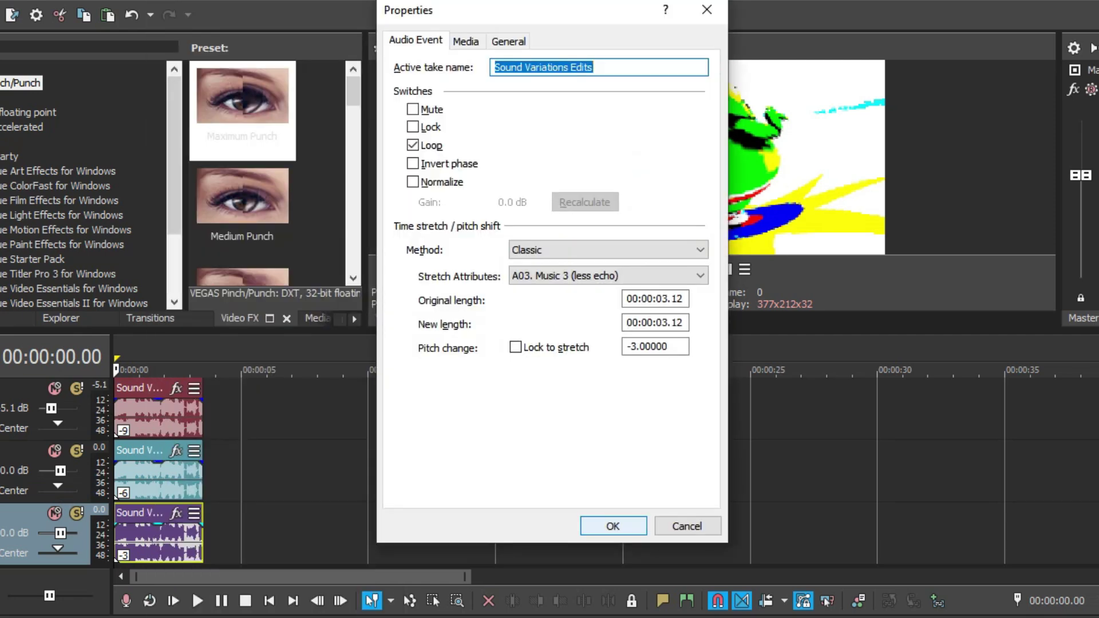
key(Return)
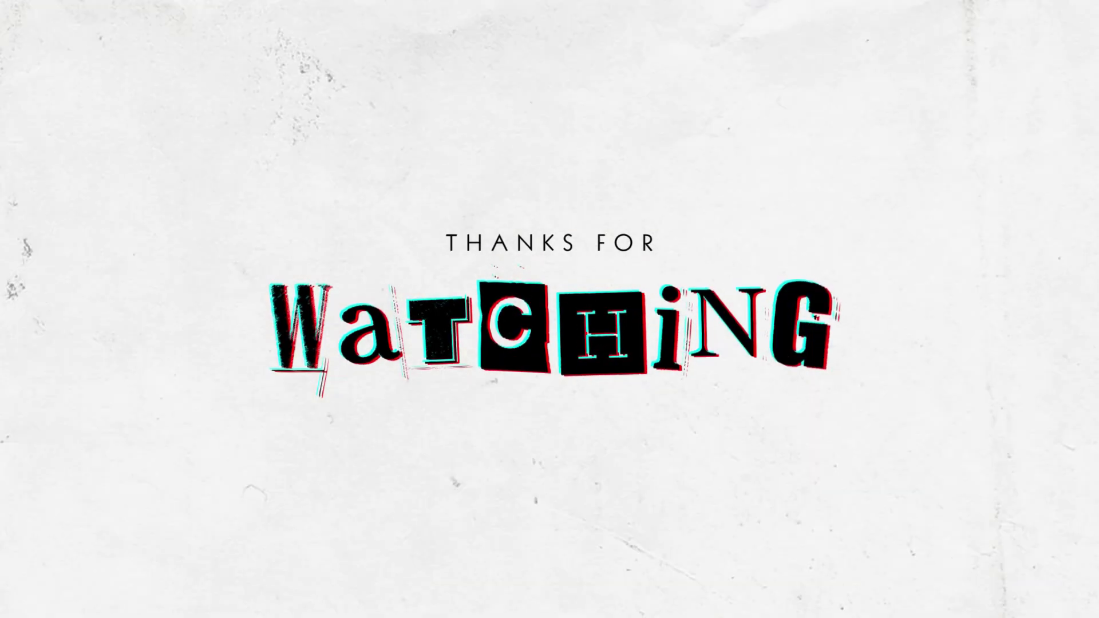